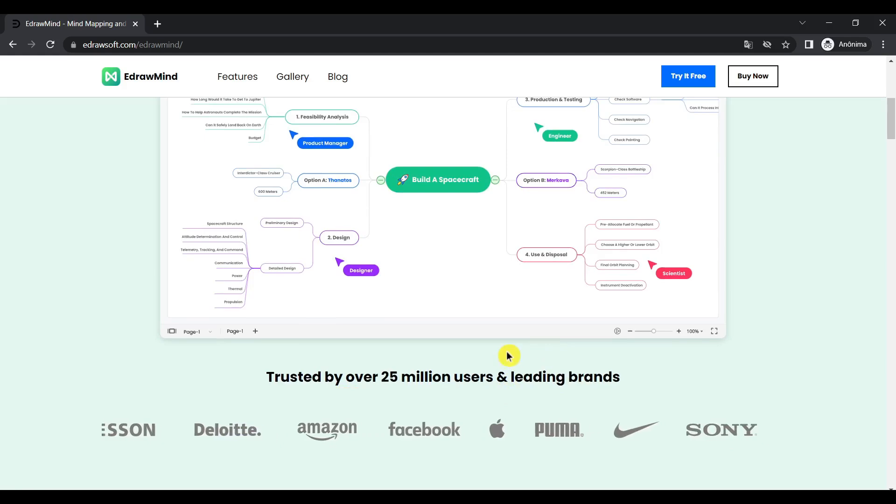
- Launch EdrawMind from its desktop shortcut
{"action": "scroll", "coordinate": [483, 347], "scroll_direction": "up", "scroll_amount": 5}
{"action": "scroll", "coordinate": [484, 348], "scroll_direction": "up", "scroll_amount": 3}
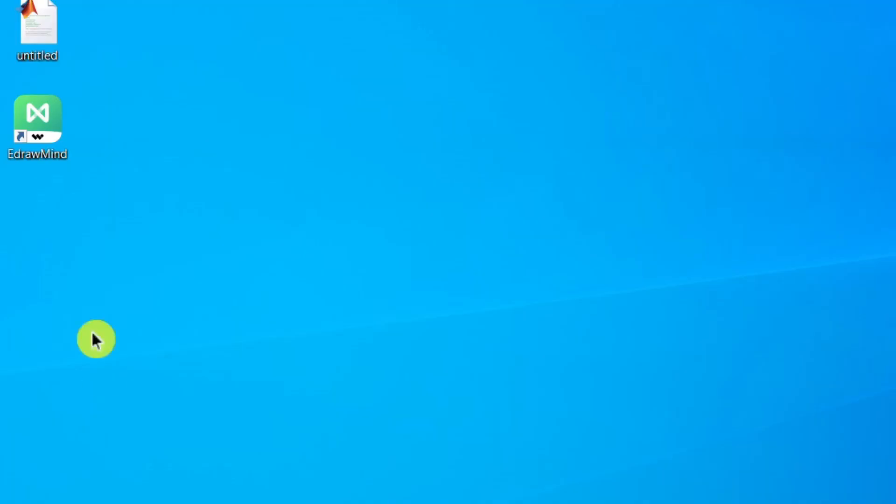
{"action": "double_click", "coordinate": [49, 122]}
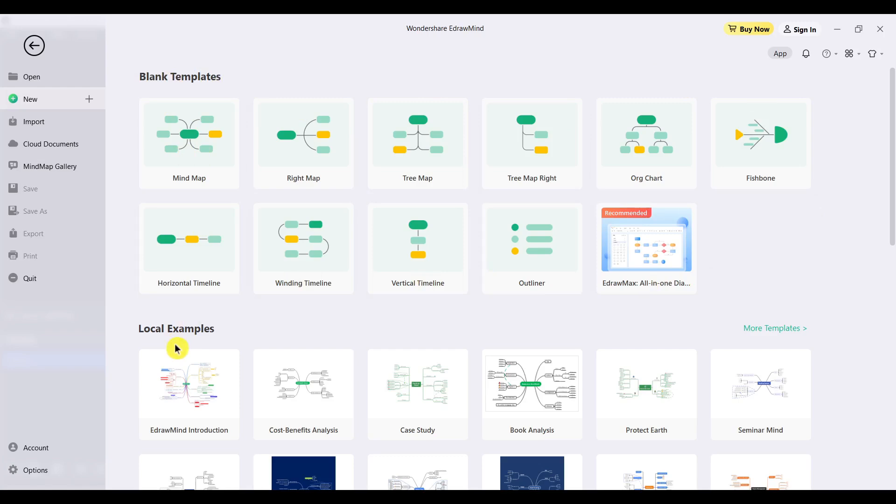
- Browse the local example templates and the Work category of the MindMap Gallery
{"action": "scroll", "coordinate": [509, 327], "scroll_direction": "down", "scroll_amount": 2}
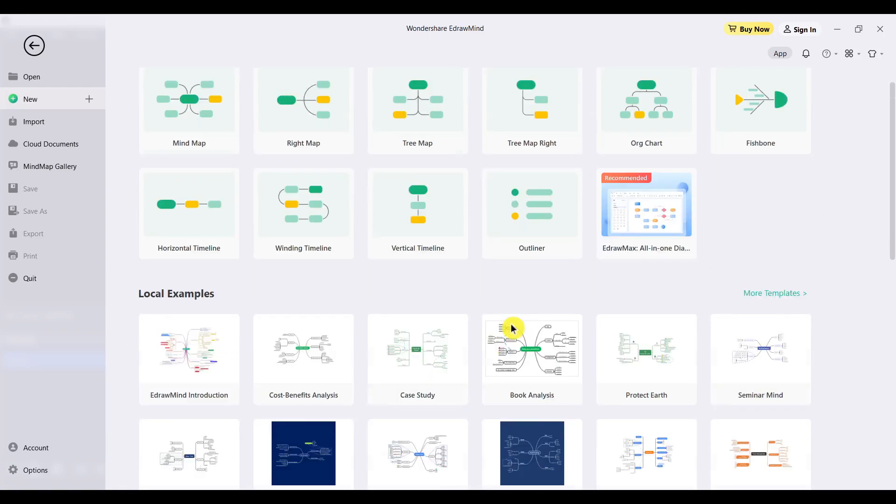
{"action": "scroll", "coordinate": [196, 341], "scroll_direction": "down", "scroll_amount": 2}
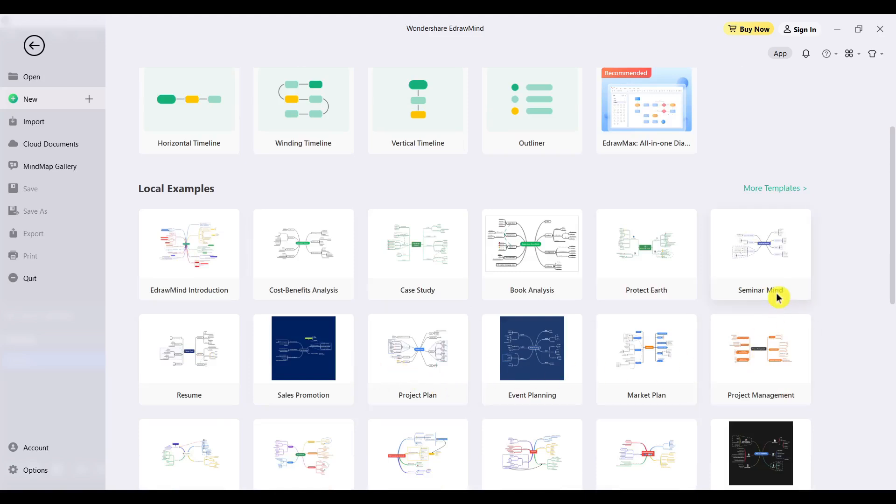
{"action": "left_click", "coordinate": [773, 192]}
{"action": "left_click", "coordinate": [21, 170]}
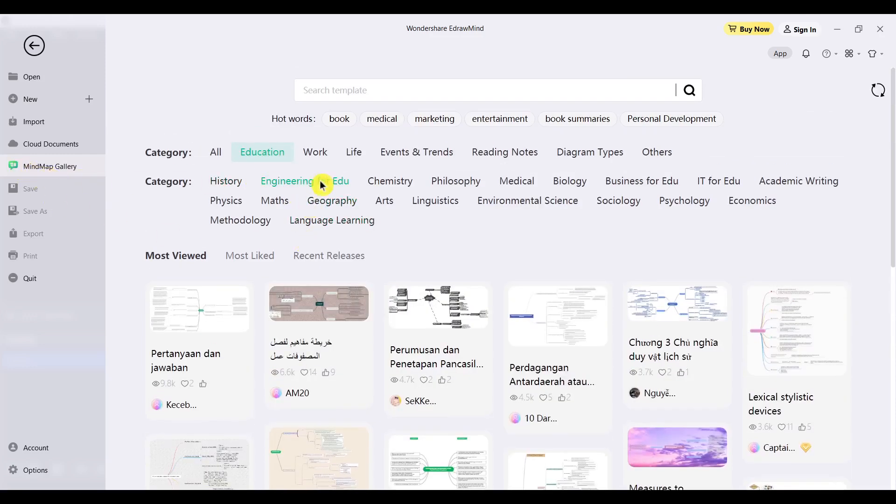
{"action": "left_click", "coordinate": [314, 156]}
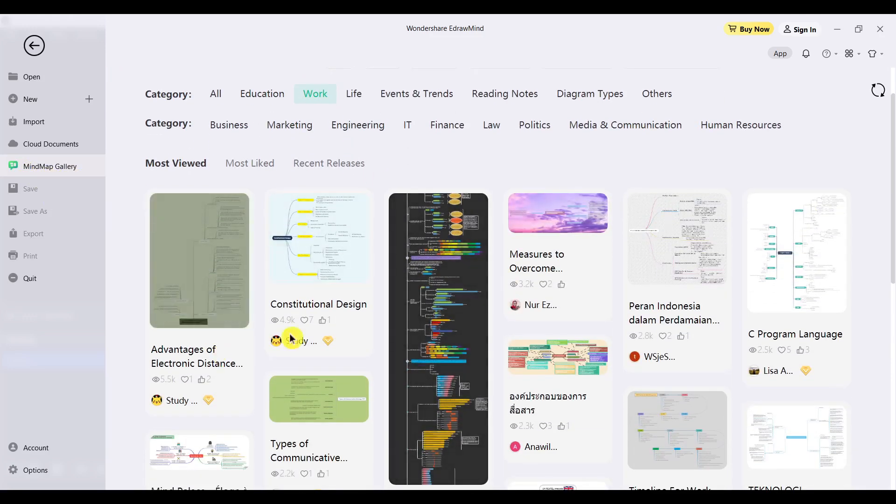
{"action": "scroll", "coordinate": [787, 276], "scroll_direction": "down", "scroll_amount": 2}
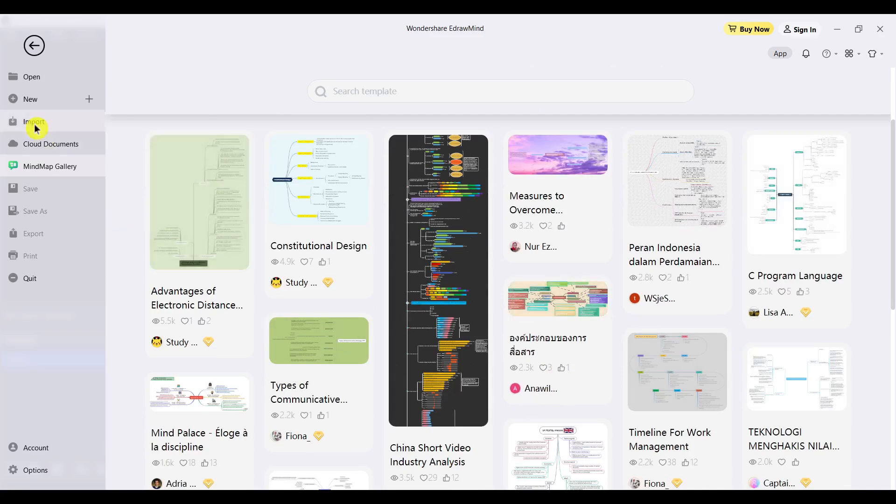
- Create a new mind map from the blank Right Map template and leave no topic selected
{"action": "left_click", "coordinate": [31, 99]}
{"action": "scroll", "coordinate": [321, 241], "scroll_direction": "up", "scroll_amount": 3}
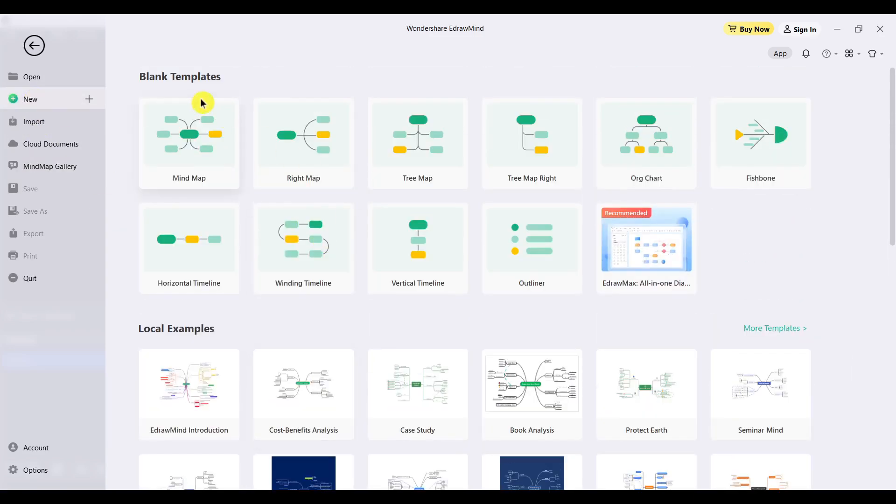
{"action": "left_click", "coordinate": [306, 143]}
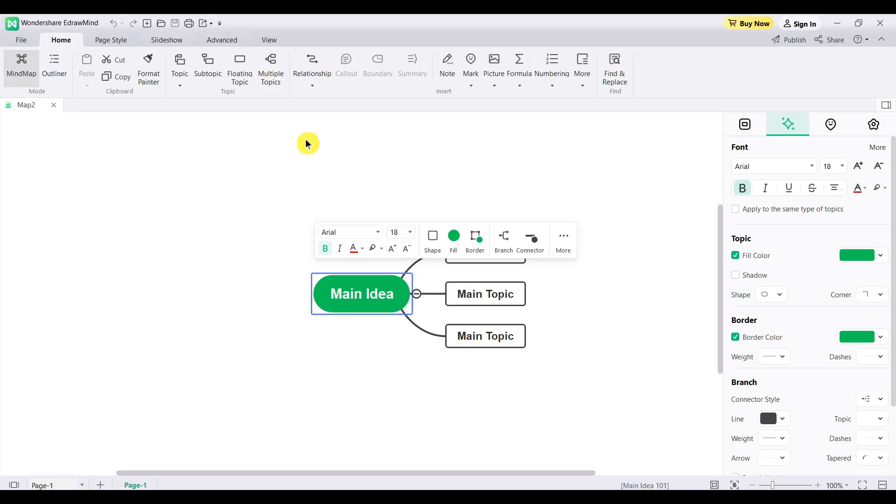
{"action": "left_click", "coordinate": [311, 144]}
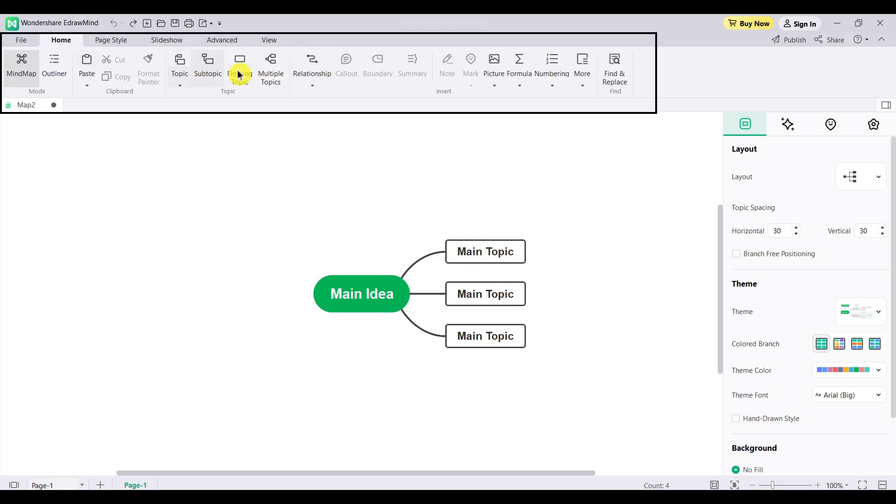
- Examine the page style, slideshow and advanced commands, plus the topic style, mark icon, symbol library and layout settings
{"action": "left_click", "coordinate": [99, 45]}
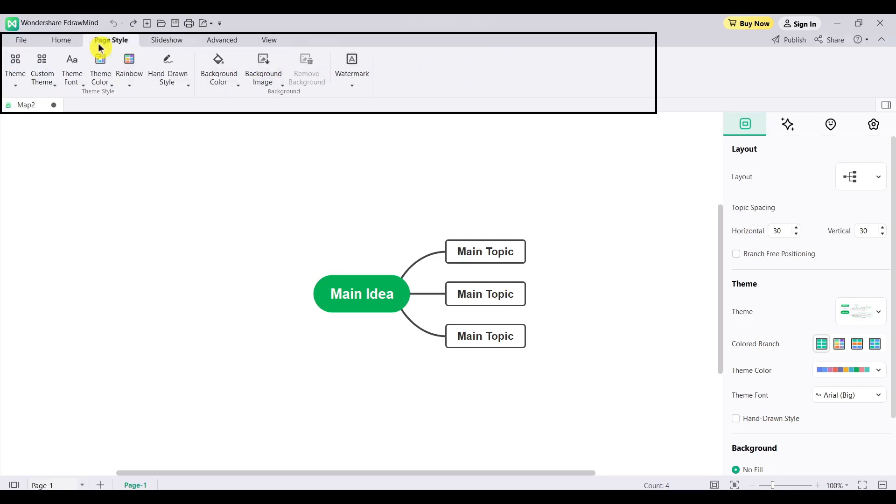
{"action": "left_click", "coordinate": [167, 41]}
{"action": "left_click", "coordinate": [214, 41]}
{"action": "left_click", "coordinate": [61, 41]}
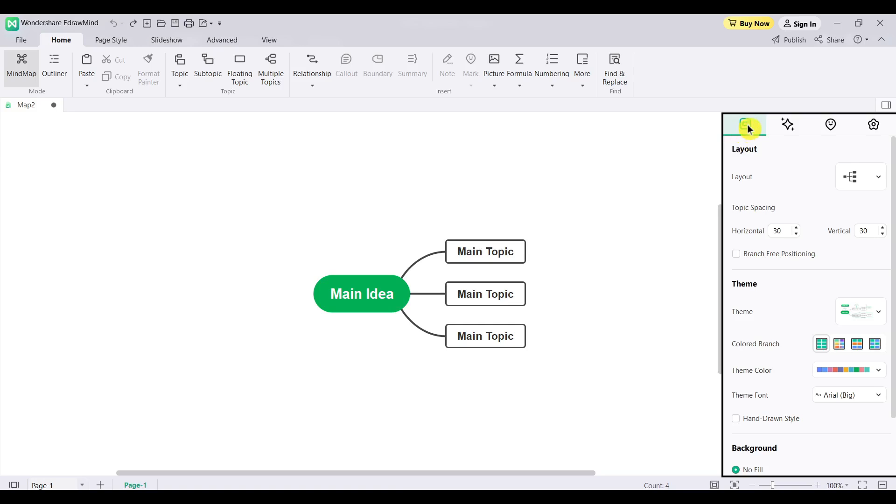
{"action": "left_click", "coordinate": [787, 130]}
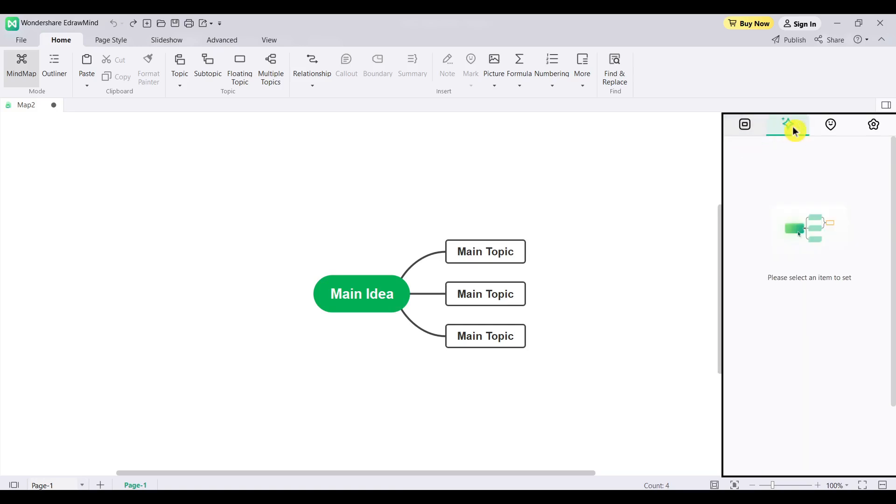
{"action": "left_click", "coordinate": [835, 127]}
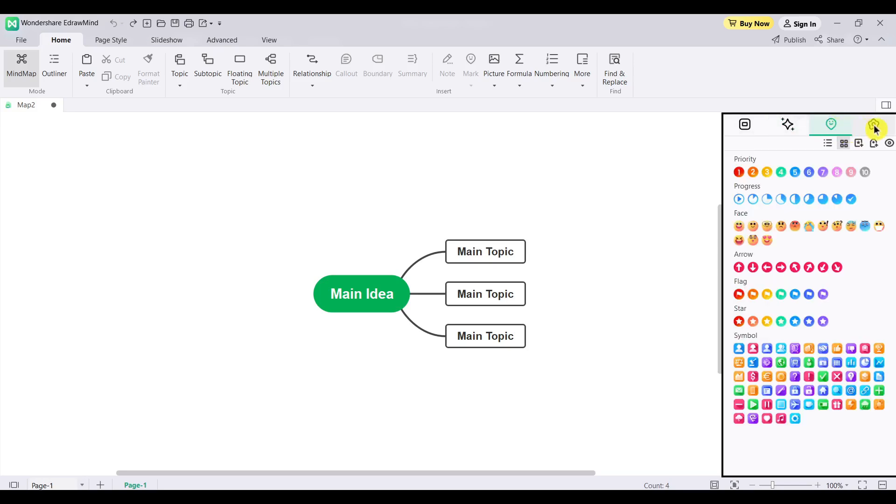
{"action": "left_click", "coordinate": [876, 130]}
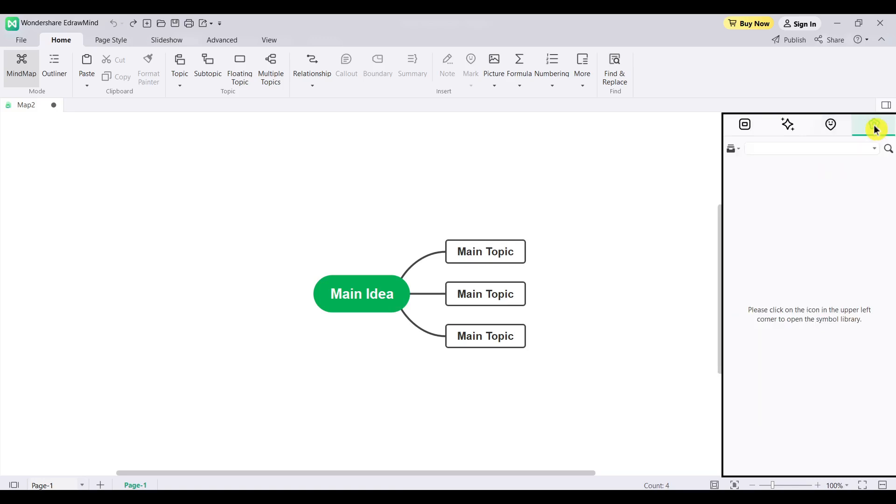
{"action": "left_click", "coordinate": [747, 127]}
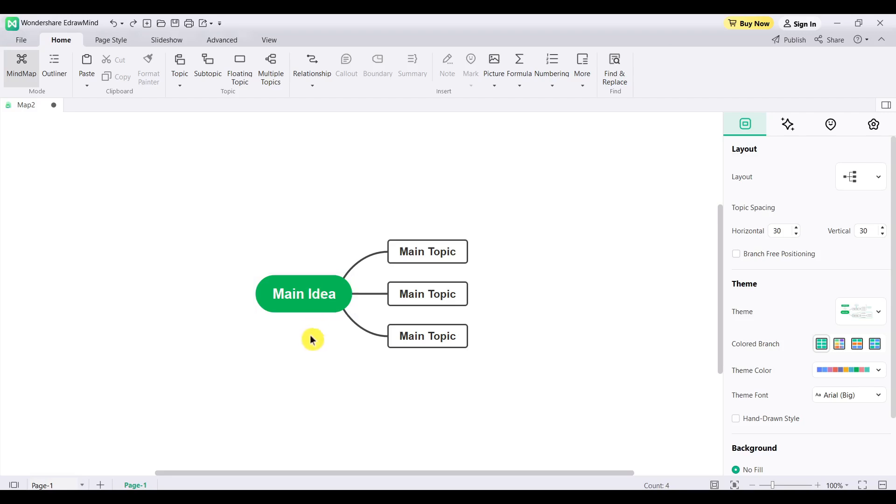
- Examine the shape, fill, border, branch, connector and additional formatting options available for the Main Idea topic
{"action": "left_click", "coordinate": [320, 301]}
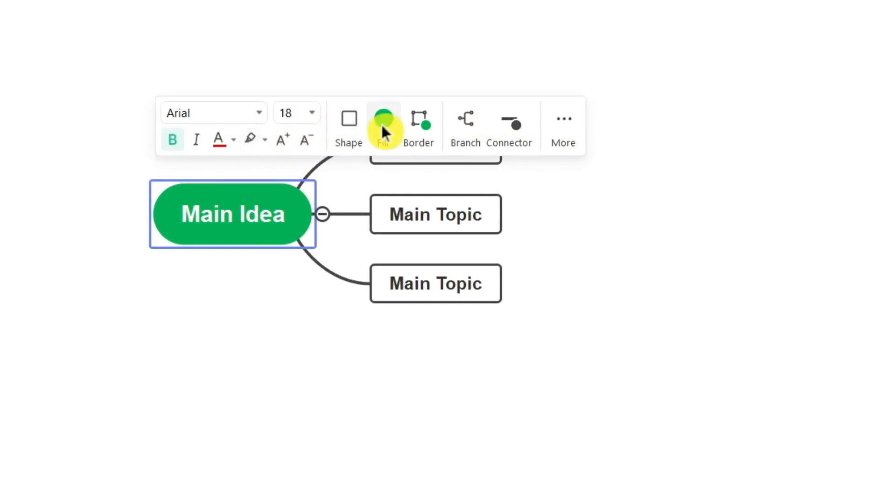
{"action": "left_click", "coordinate": [354, 122]}
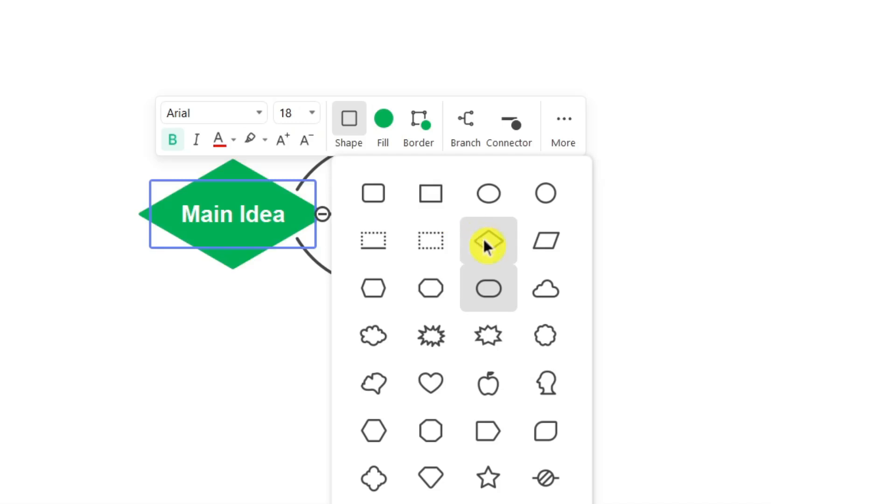
{"action": "left_click", "coordinate": [389, 122]}
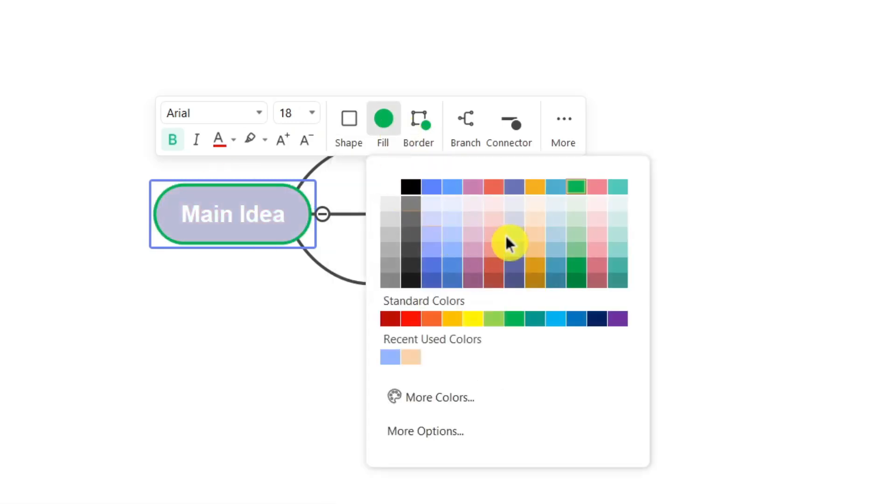
{"action": "left_click", "coordinate": [420, 122]}
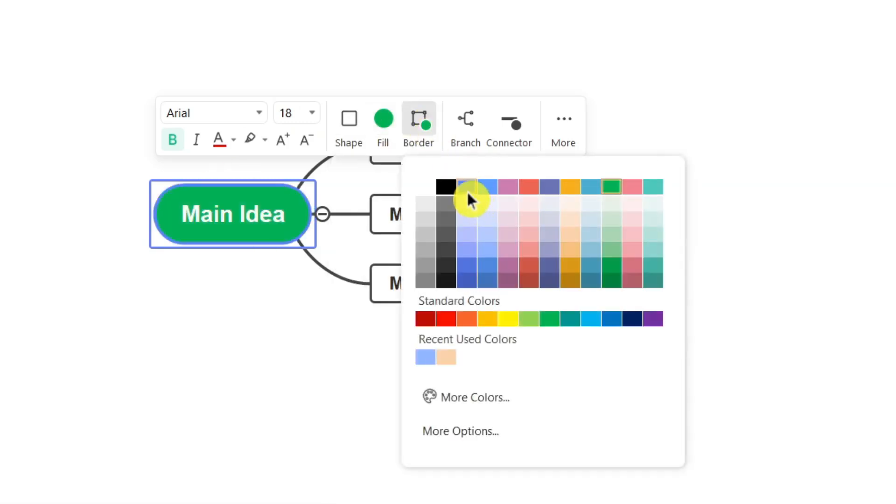
{"action": "left_click", "coordinate": [464, 124]}
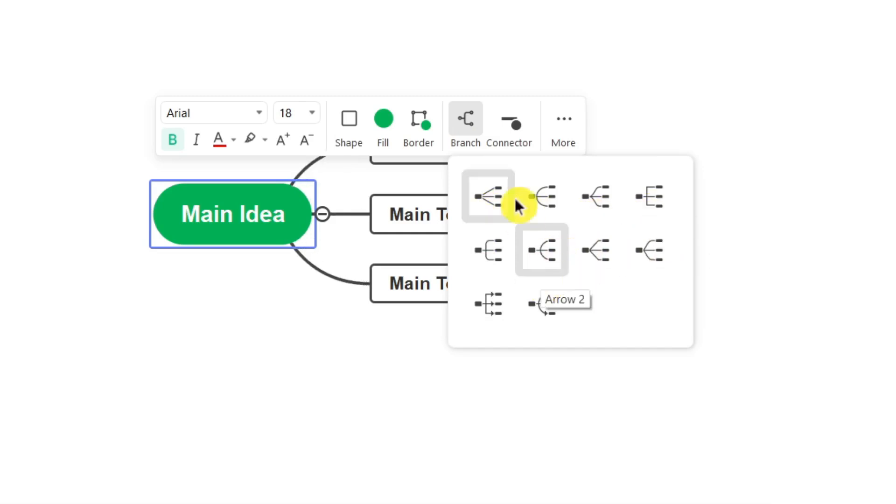
{"action": "left_click", "coordinate": [507, 131]}
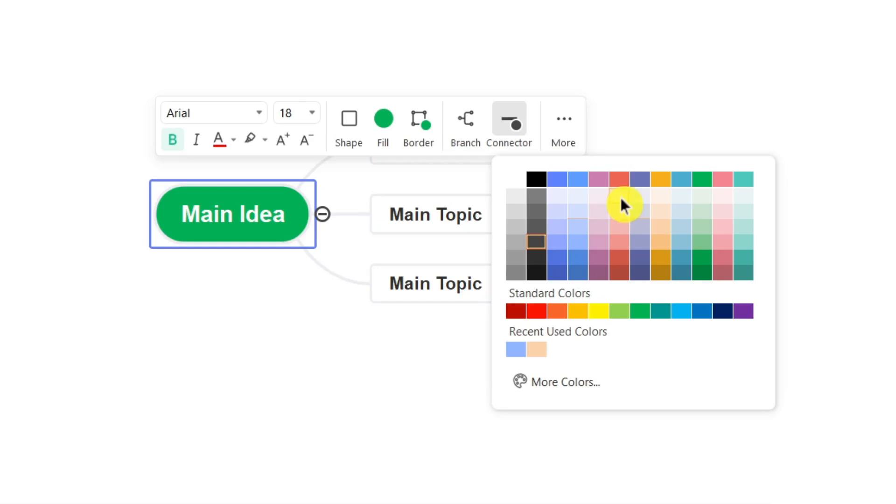
{"action": "left_click", "coordinate": [509, 127]}
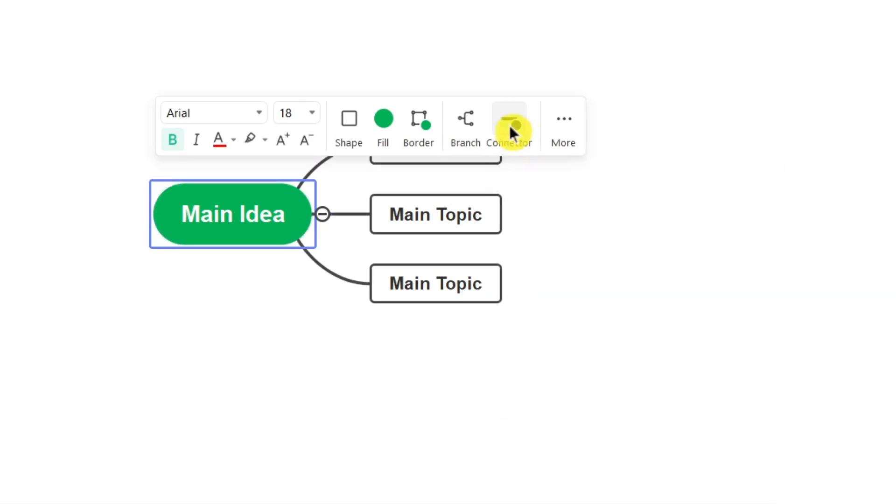
{"action": "left_click", "coordinate": [559, 124]}
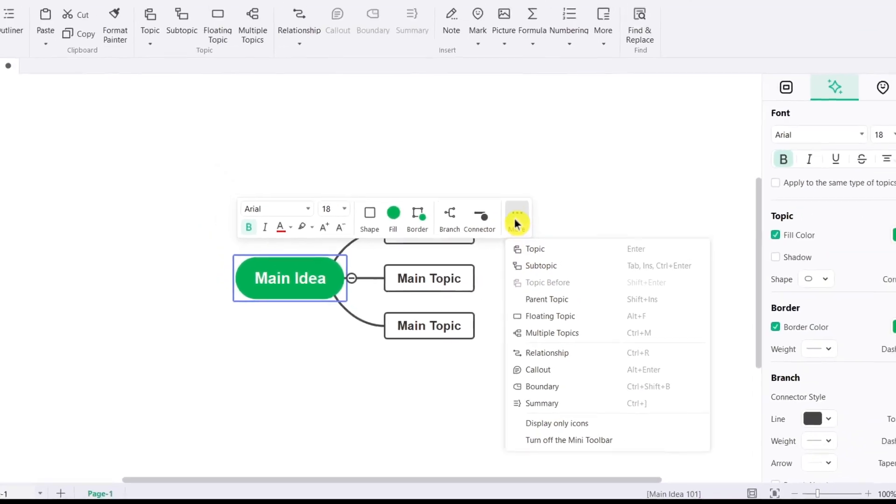
{"action": "left_click", "coordinate": [530, 190]}
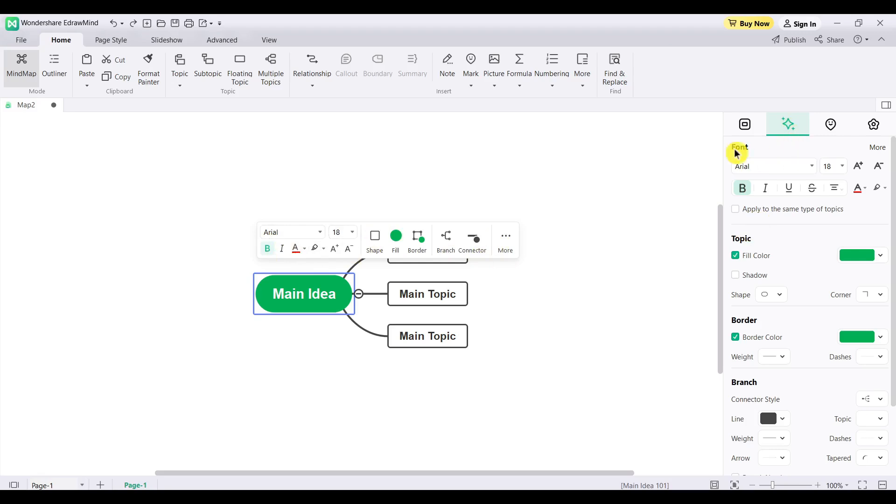
{"action": "scroll", "coordinate": [786, 306], "scroll_direction": "down", "scroll_amount": 3}
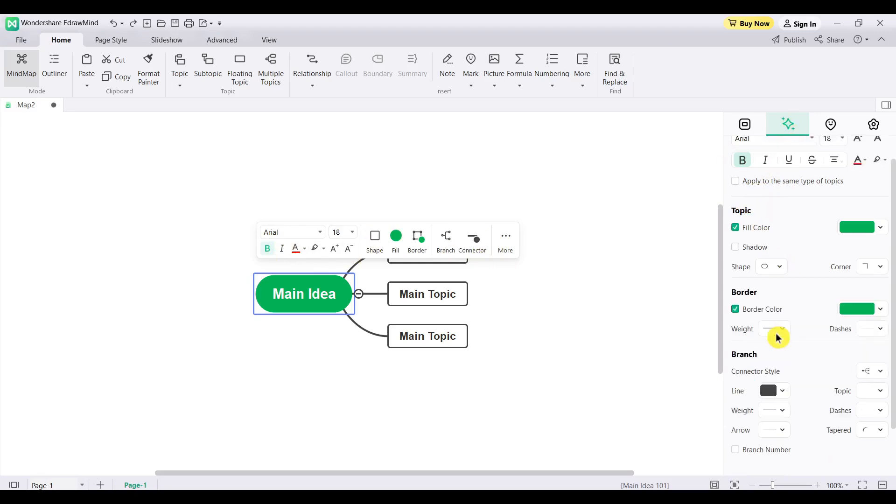
{"action": "scroll", "coordinate": [775, 352], "scroll_direction": "up", "scroll_amount": 3}
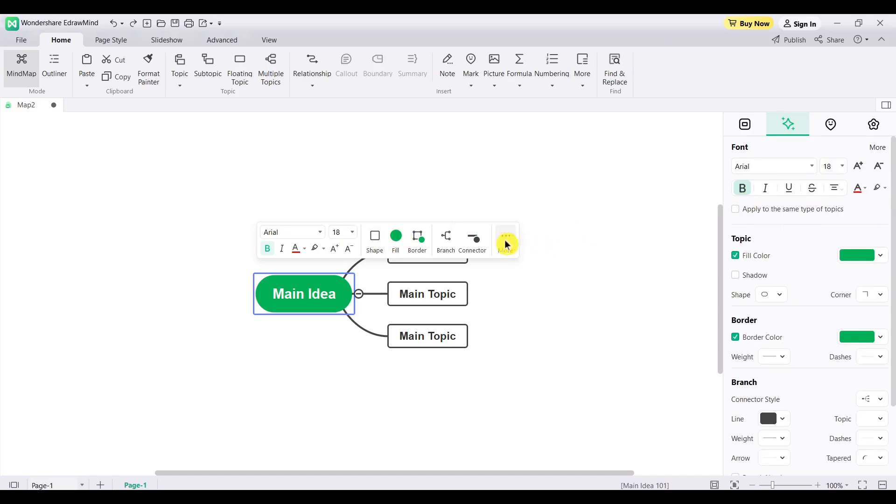
{"action": "left_click", "coordinate": [305, 198]}
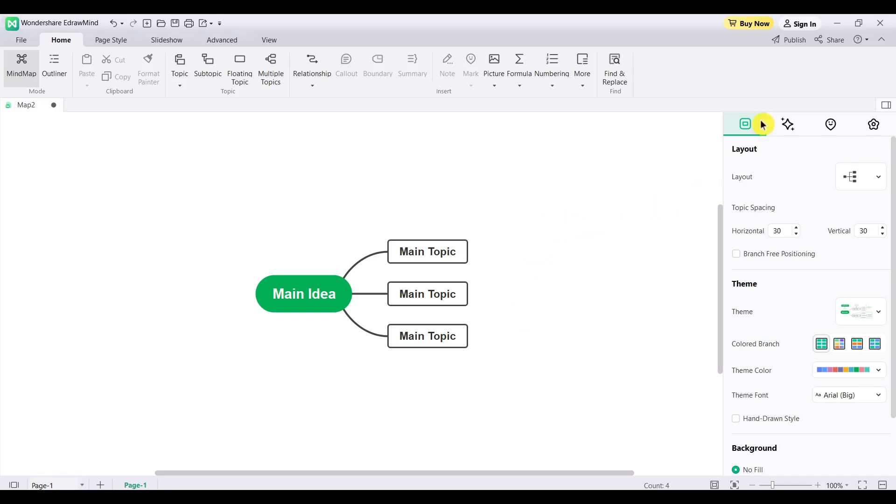
- Try alternative layouts for the mind map, including one with topics above the Main Idea, and restore the right map layout
{"action": "left_click", "coordinate": [856, 174]}
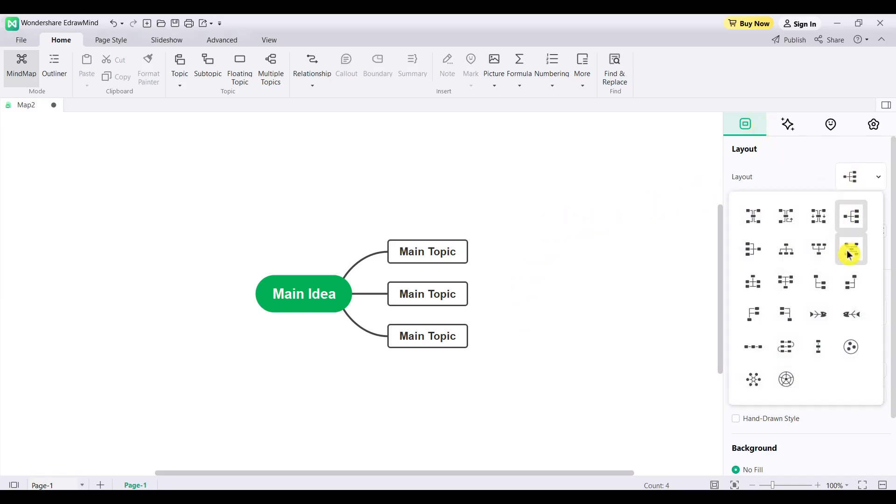
{"action": "left_click", "coordinate": [850, 250]}
{"action": "left_click", "coordinate": [856, 174]}
{"action": "left_click", "coordinate": [786, 281]}
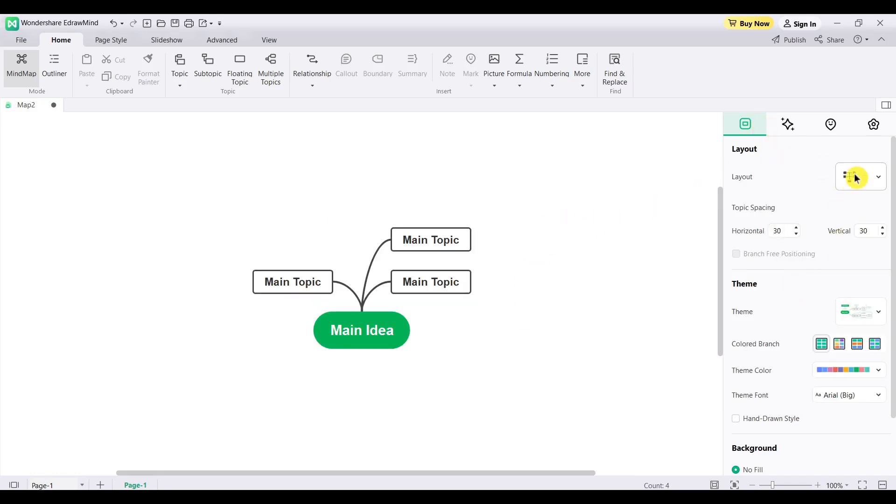
{"action": "left_click", "coordinate": [856, 176]}
{"action": "left_click", "coordinate": [852, 216]}
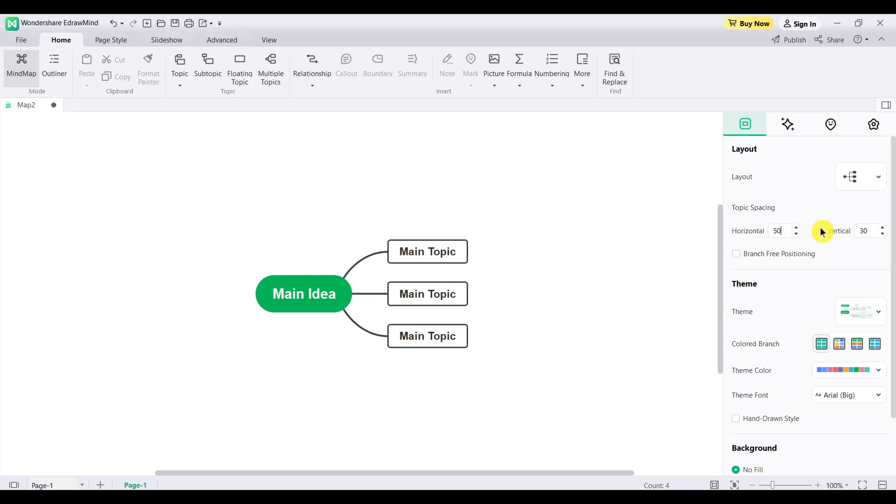
- Set the horizontal and vertical topic spacing to 50 each, and reset both to their defaults
{"action": "key", "text": "Return"}
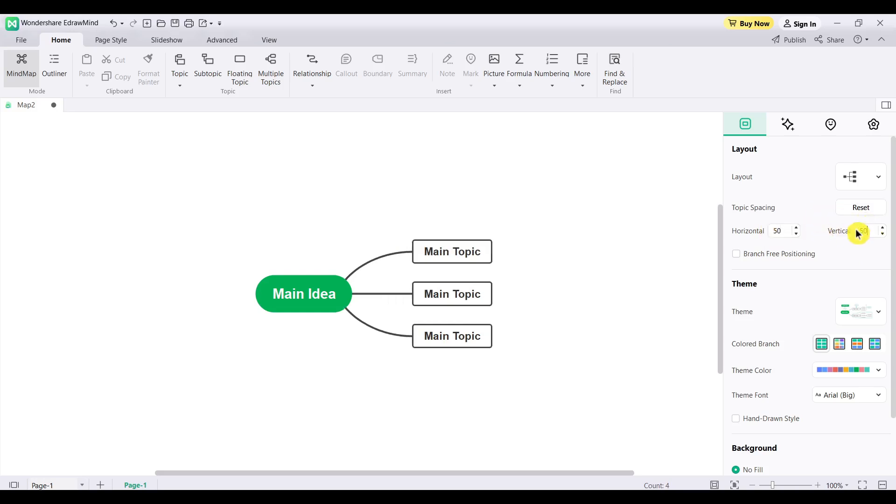
{"action": "key", "text": "Return"}
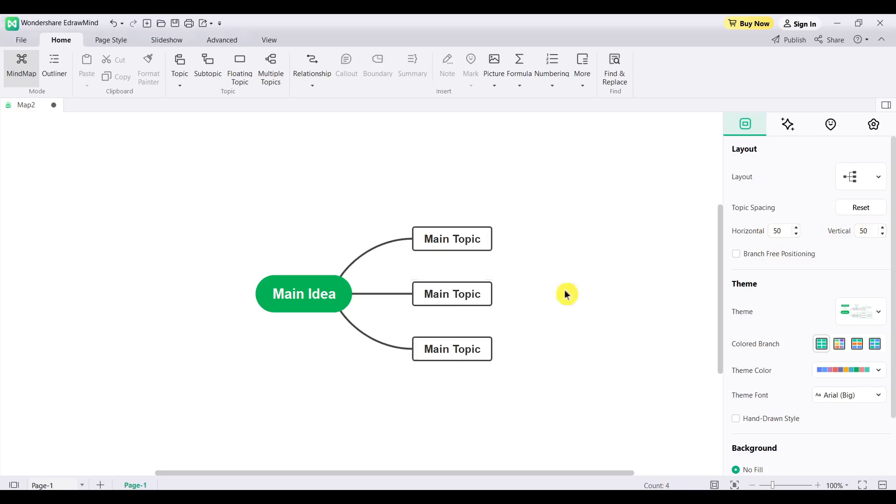
{"action": "left_click", "coordinate": [853, 213]}
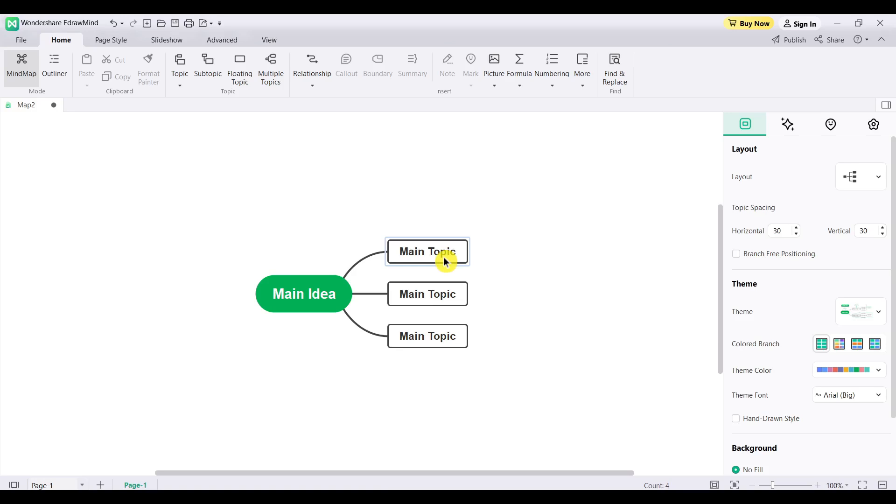
- Enable Branch Free Positioning and move the upper and middle main topics slightly up and closer to the Main Idea
{"action": "left_click", "coordinate": [737, 254]}
{"action": "left_click_drag", "start_coordinate": [440, 252], "coordinate": [425, 228]}
{"action": "left_click_drag", "start_coordinate": [430, 298], "coordinate": [403, 272]}
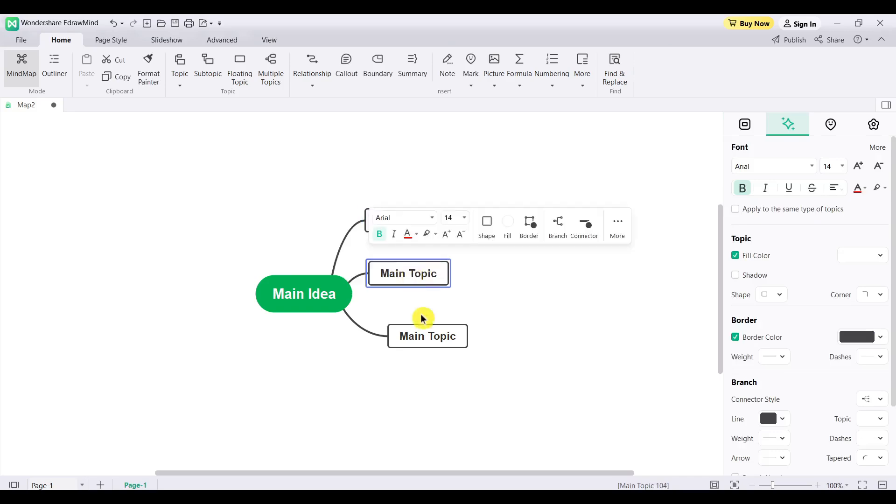
- Move the lower main topic slightly down and closer to the Main Idea
{"action": "left_click_drag", "start_coordinate": [422, 333], "coordinate": [390, 355]}
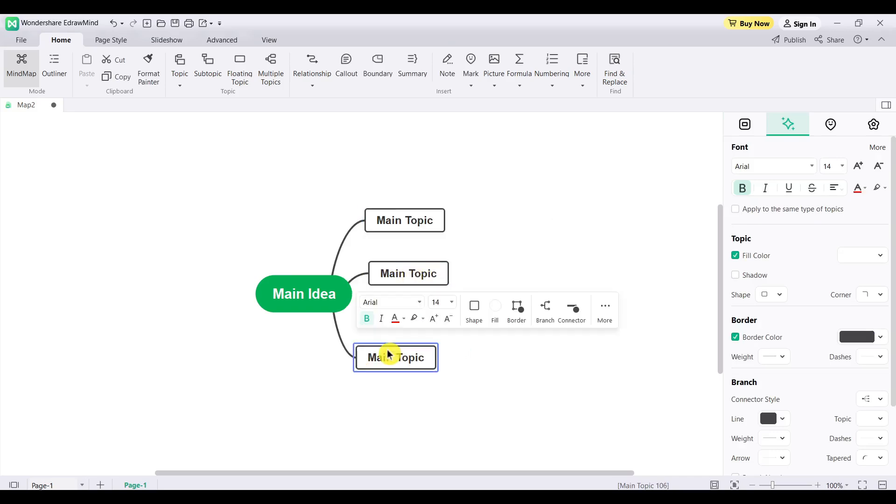
- Apply the theme with a red central topic and tapered multicoloured branches to the mind map
{"action": "left_click", "coordinate": [747, 127]}
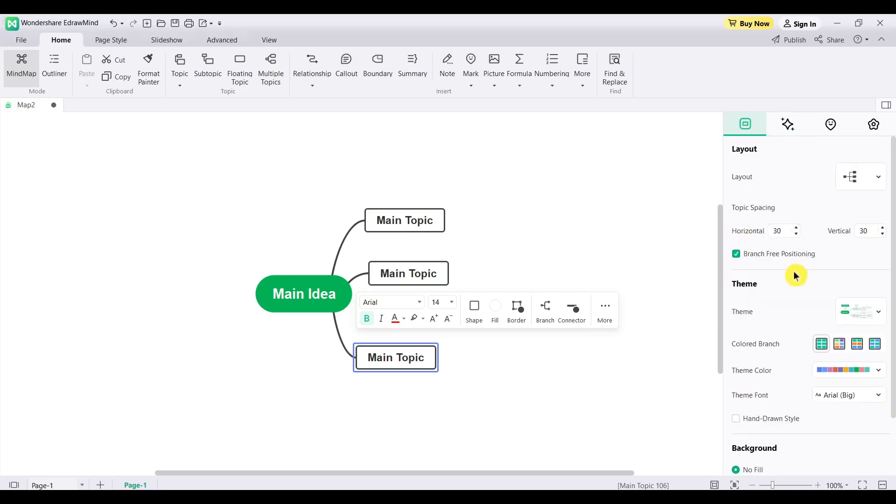
{"action": "left_click", "coordinate": [851, 309]}
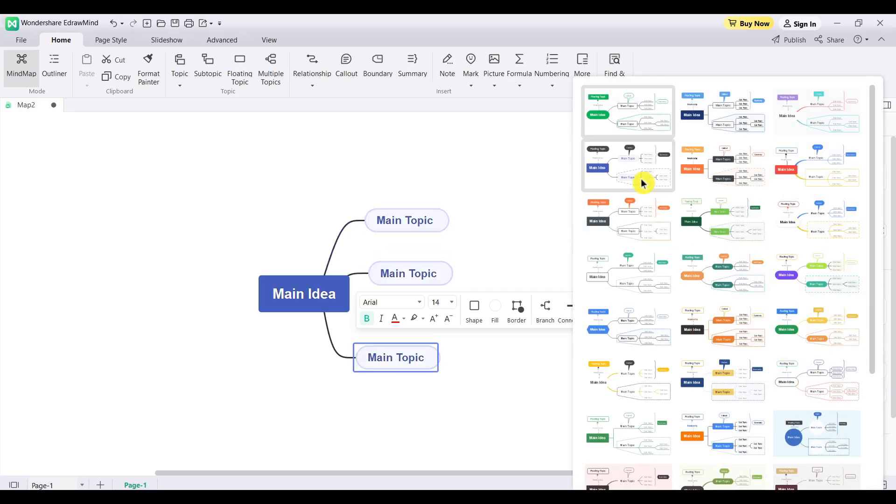
{"action": "left_click", "coordinate": [780, 184]}
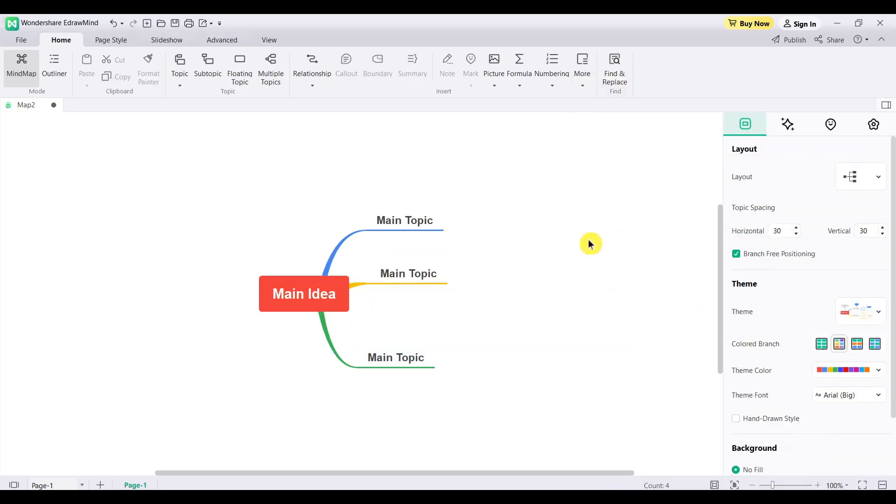
- Try a solid white fill as the mind map's background
{"action": "scroll", "coordinate": [809, 296], "scroll_direction": "down", "scroll_amount": 3}
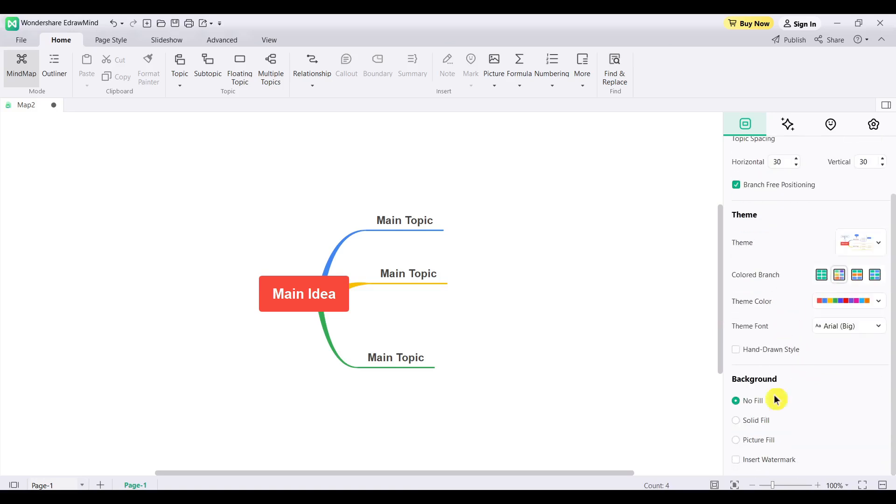
{"action": "left_click", "coordinate": [737, 422]}
{"action": "left_click", "coordinate": [859, 421]}
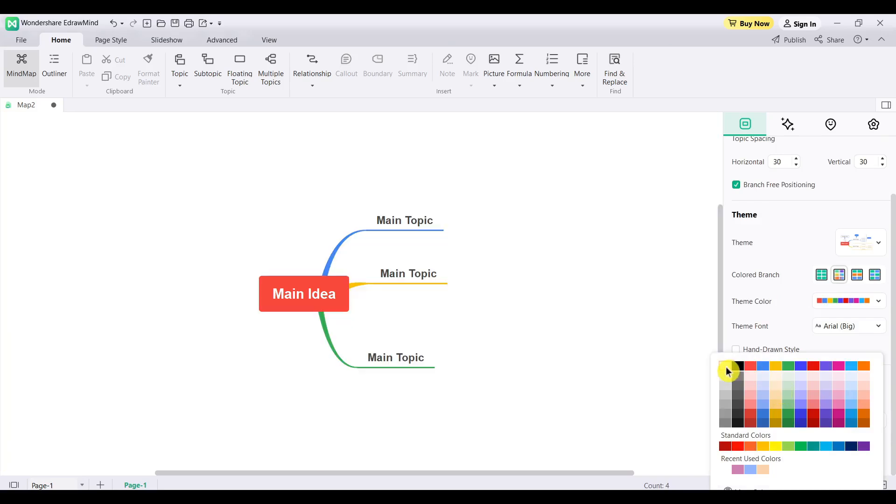
{"action": "left_click", "coordinate": [724, 365]}
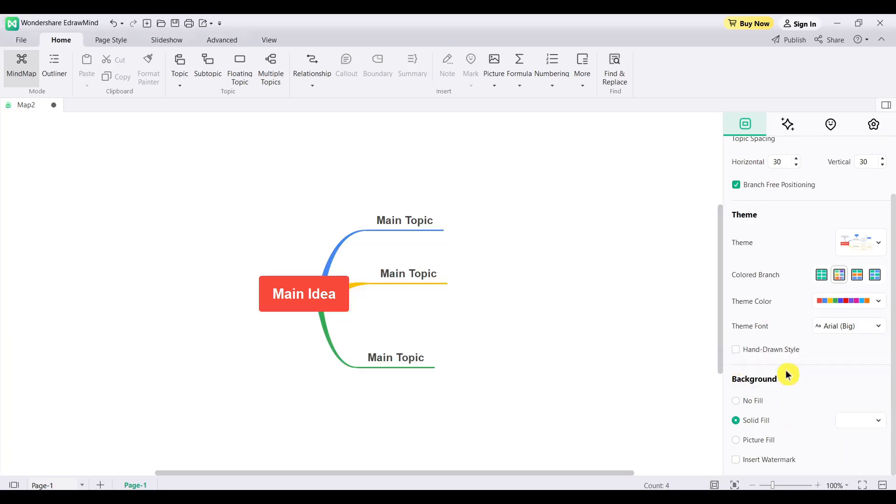
{"action": "scroll", "coordinate": [787, 374], "scroll_direction": "up", "scroll_amount": 3}
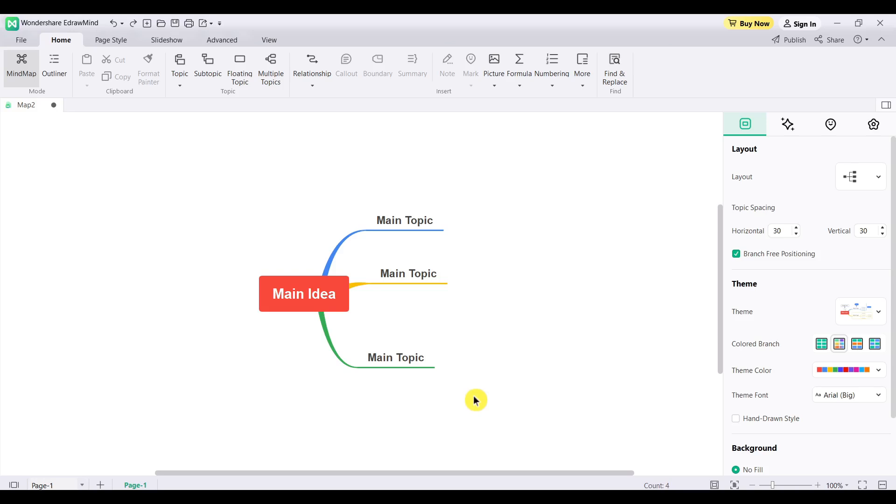
- Rename the central topic "My first mindmap"
{"action": "double_click", "coordinate": [305, 298]}
{"action": "type", "text": "My"}
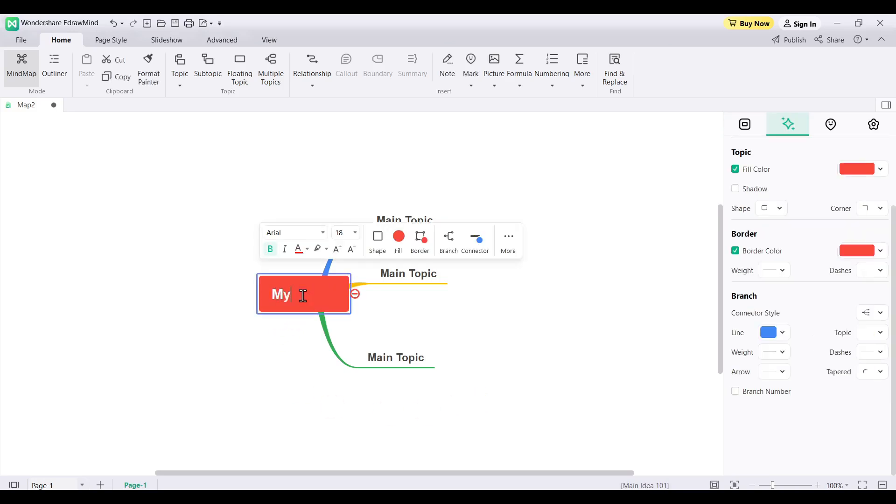
{"action": "type", "text": " first mindmap"}
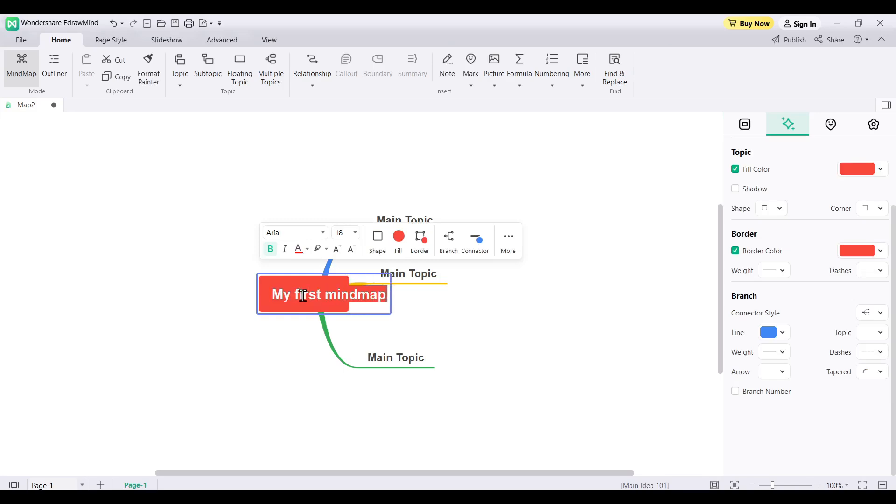
{"action": "left_click", "coordinate": [545, 352]}
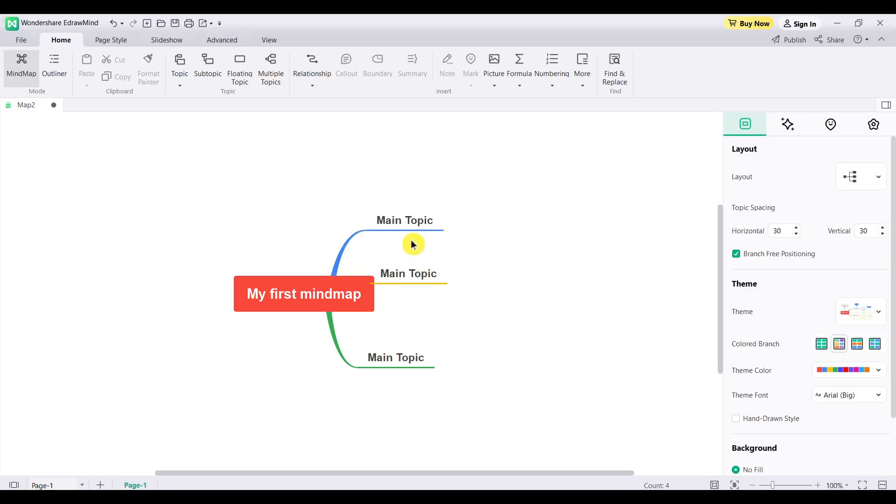
- Add an extra main topic to the map between the middle and lower ones, and delete it
{"action": "double_click", "coordinate": [404, 220]}
{"action": "left_click", "coordinate": [295, 211]}
{"action": "left_click", "coordinate": [180, 68]}
{"action": "left_click", "coordinate": [459, 356]}
{"action": "left_click", "coordinate": [439, 306]}
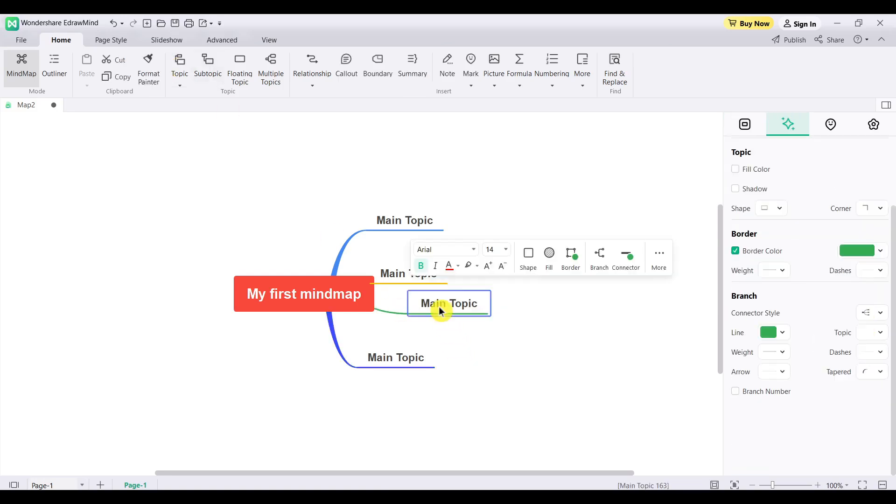
{"action": "key", "text": "Delete"}
- Insert a fourth main topic between the middle and lower main topics
{"action": "left_click", "coordinate": [283, 363]}
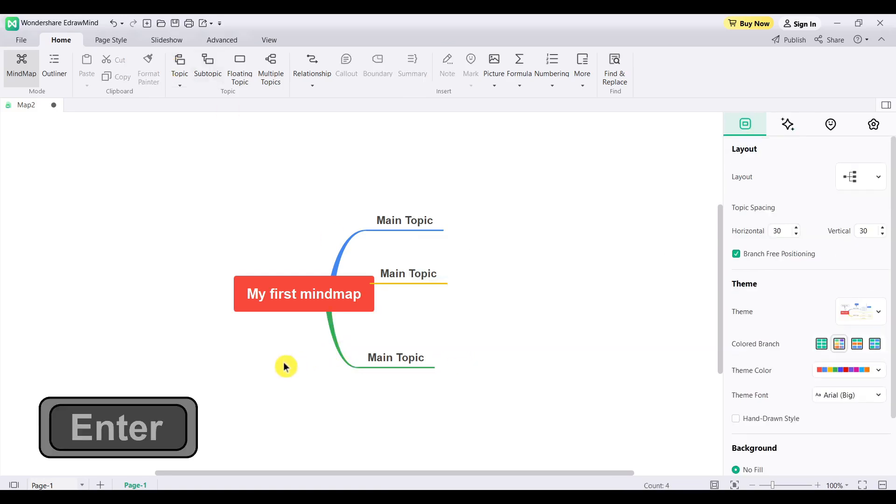
{"action": "key", "text": "Return"}
{"action": "left_click", "coordinate": [625, 352]}
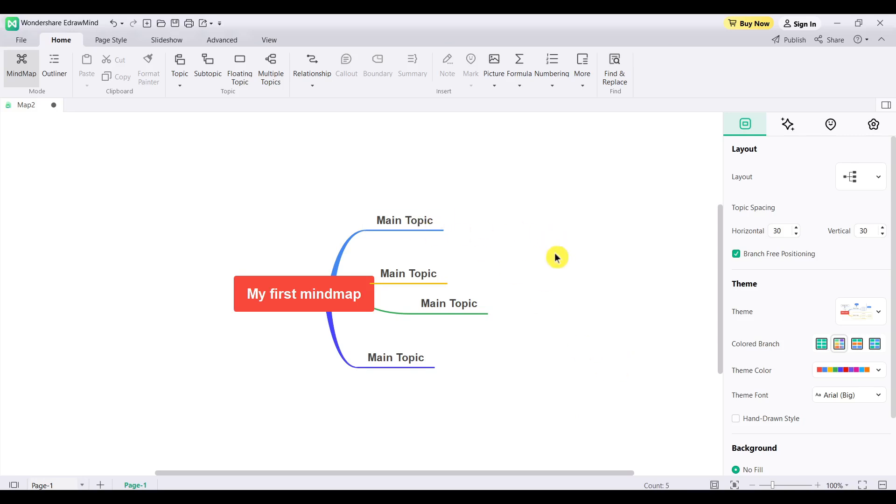
- Try adding a subtopic to the upper main topic, and delete that subtopic
{"action": "left_click", "coordinate": [417, 225]}
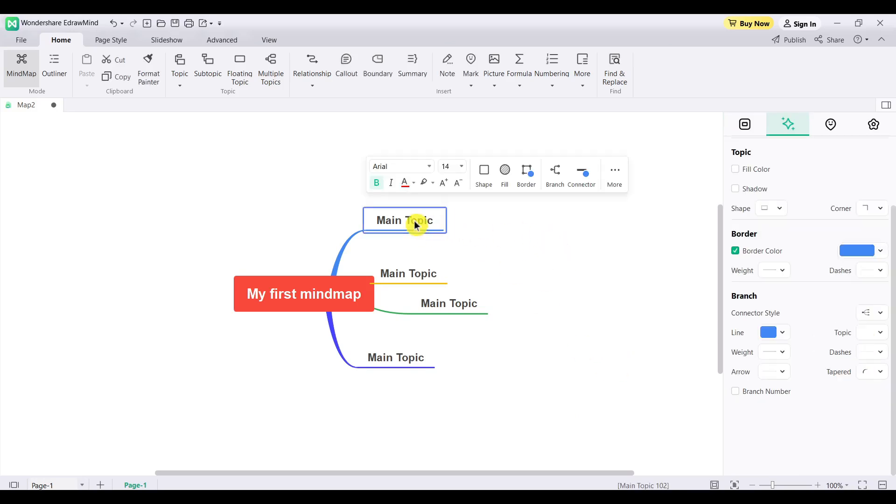
{"action": "left_click", "coordinate": [207, 65]}
{"action": "left_click", "coordinate": [526, 252]}
{"action": "left_click", "coordinate": [487, 221]}
{"action": "key", "text": "Delete"}
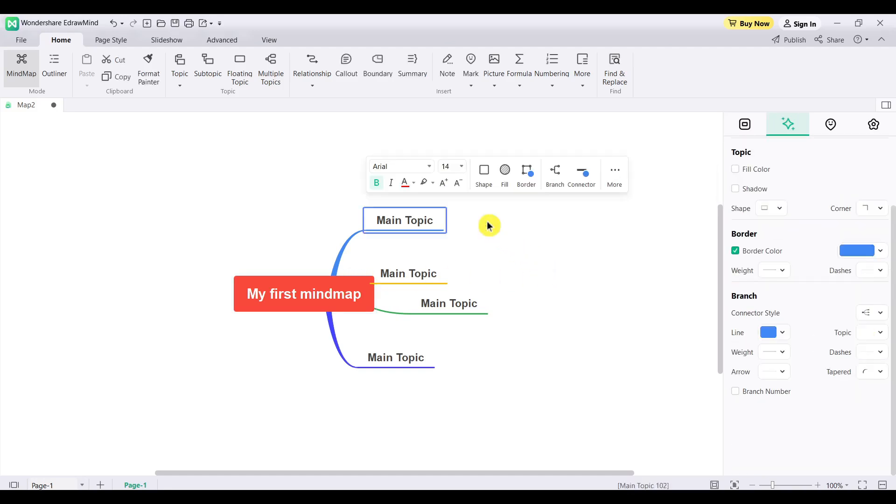
{"action": "left_click", "coordinate": [511, 248]}
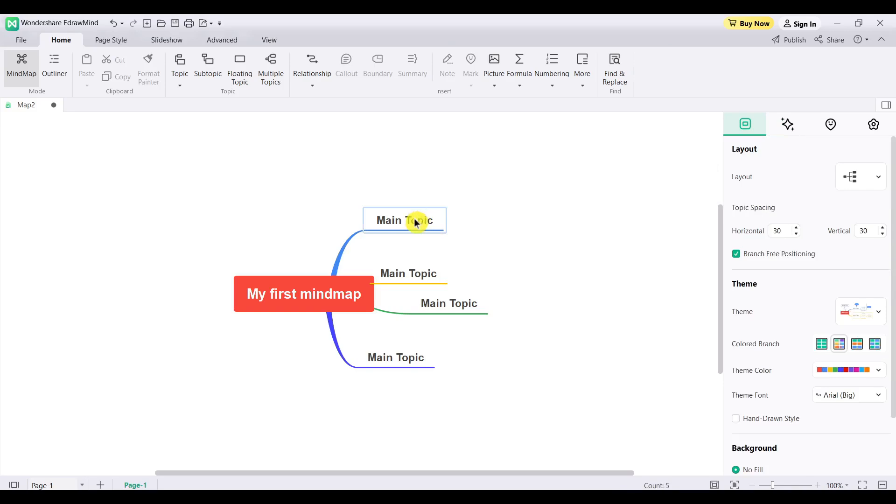
- Add one subtopic to the upper main topic
{"action": "left_click", "coordinate": [409, 223]}
{"action": "key", "text": "Tab"}
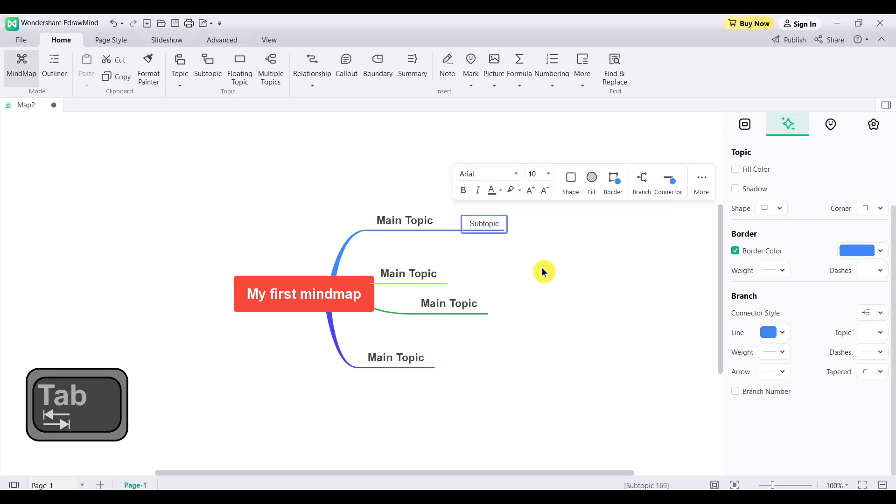
{"action": "left_click", "coordinate": [521, 255]}
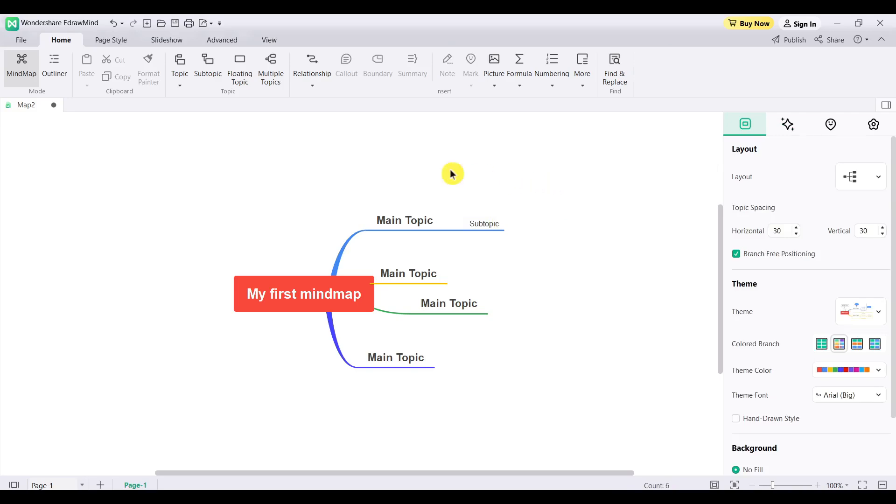
- Draw a relationship line from the upper topic's subtopic to the third main topic
{"action": "left_click", "coordinate": [321, 63]}
{"action": "left_click", "coordinate": [499, 227]}
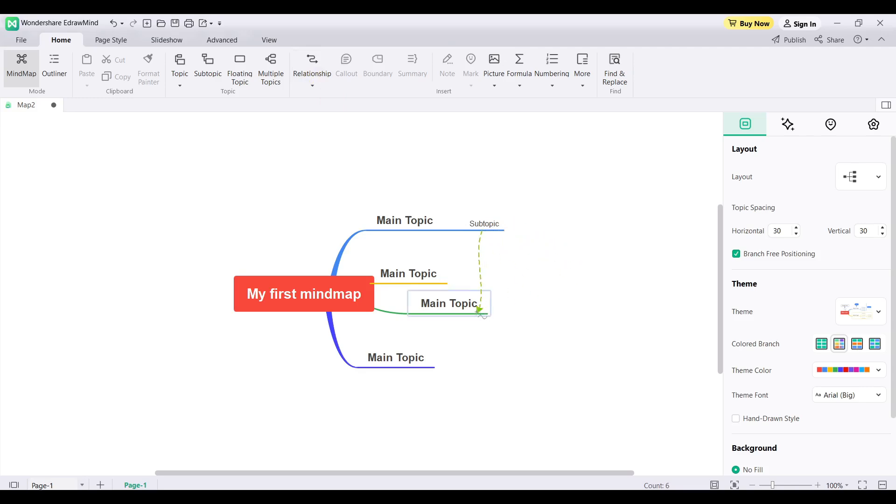
{"action": "left_click", "coordinate": [482, 305]}
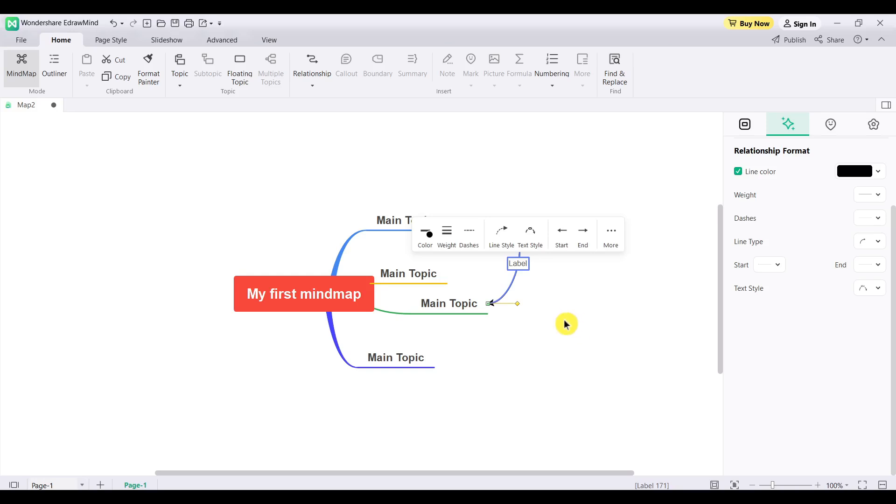
{"action": "left_click", "coordinate": [539, 313]}
- Open the relationship line's label for editing
{"action": "left_click", "coordinate": [516, 279]}
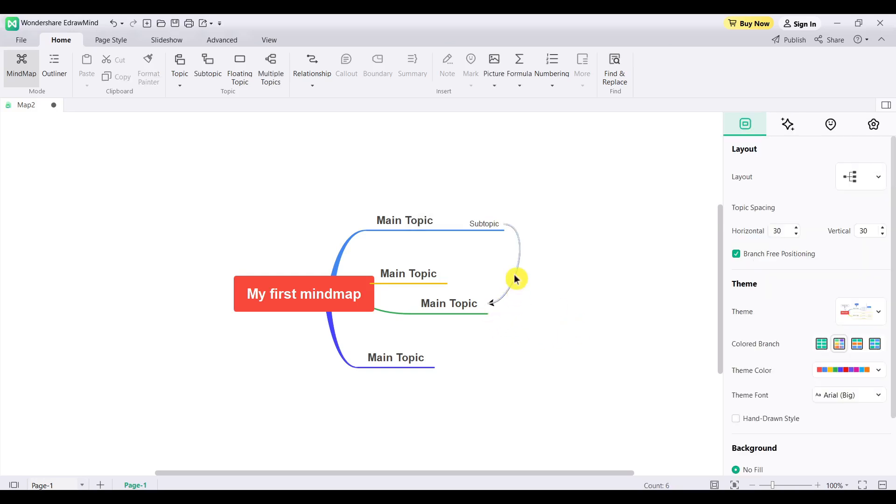
{"action": "double_click", "coordinate": [519, 264]}
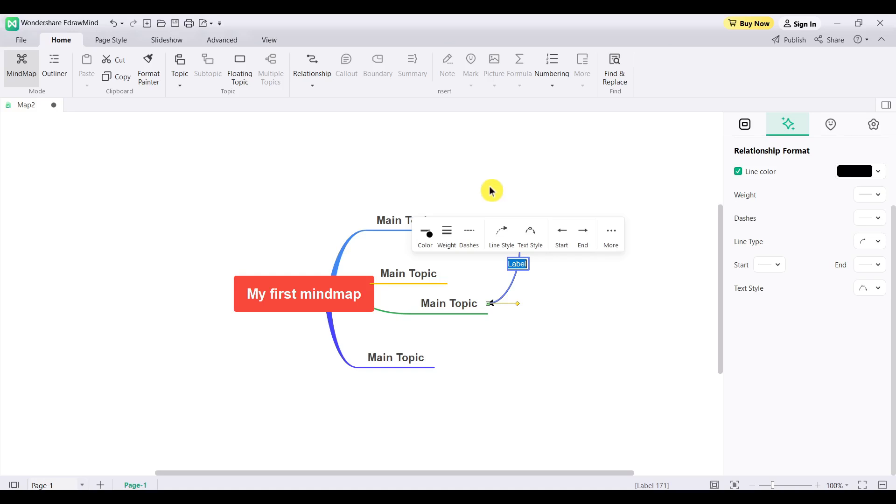
{"action": "left_click", "coordinate": [517, 207]}
- Try adding a callout to the upper main topic, and delete the callout
{"action": "left_click", "coordinate": [406, 222]}
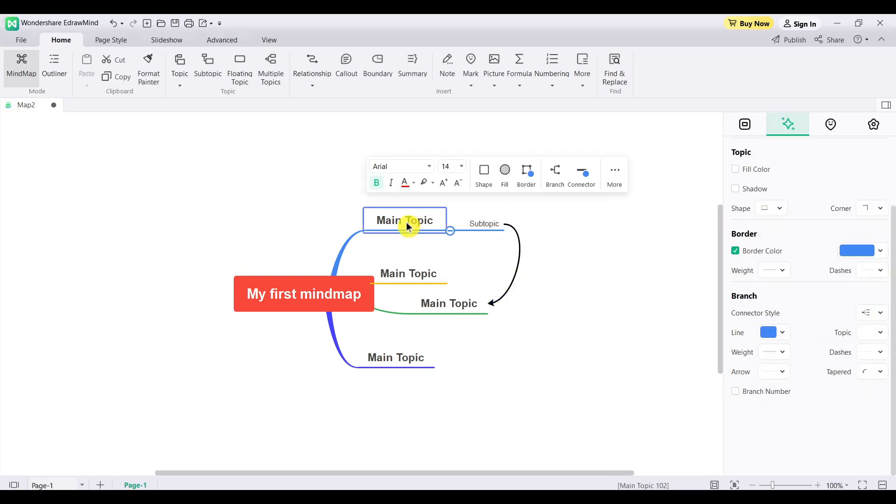
{"action": "left_click", "coordinate": [346, 68]}
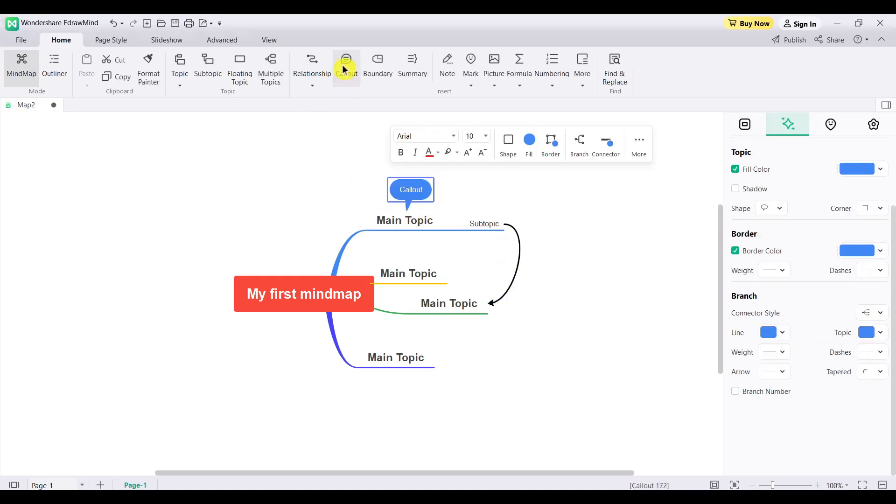
{"action": "left_click", "coordinate": [499, 197]}
{"action": "left_click", "coordinate": [405, 193]}
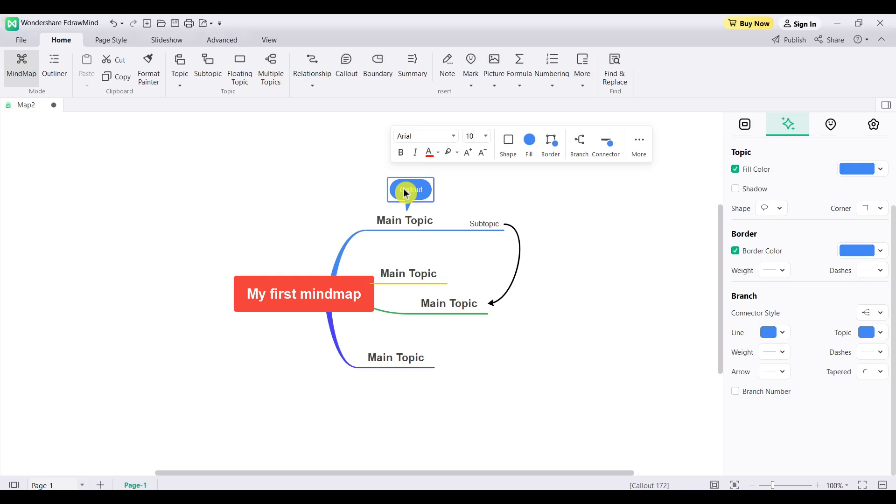
{"action": "key", "text": "Delete"}
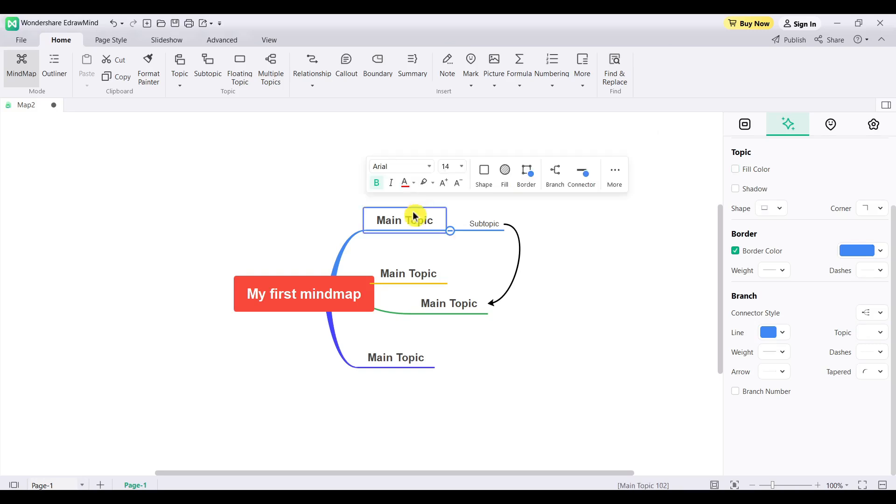
- Add a boundary around the upper main topic and its subtopic, and show the boundary's format options
{"action": "left_click", "coordinate": [378, 65]}
{"action": "left_click", "coordinate": [500, 153]}
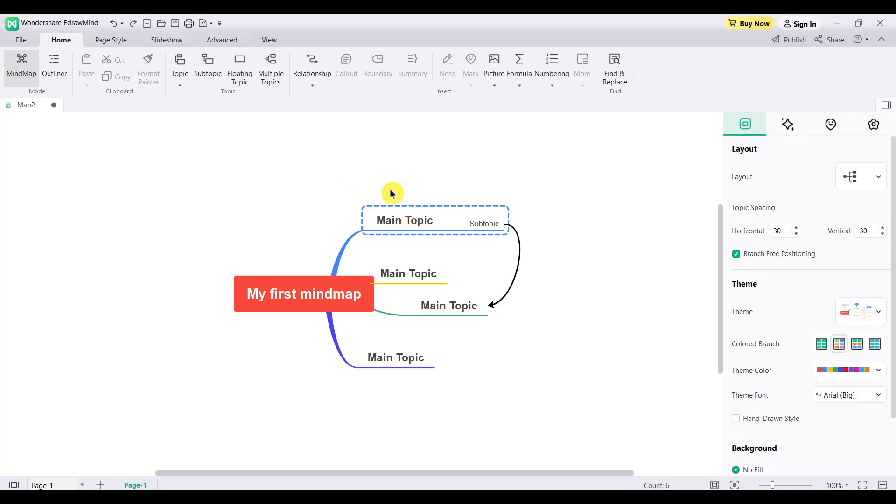
{"action": "left_click", "coordinate": [440, 206]}
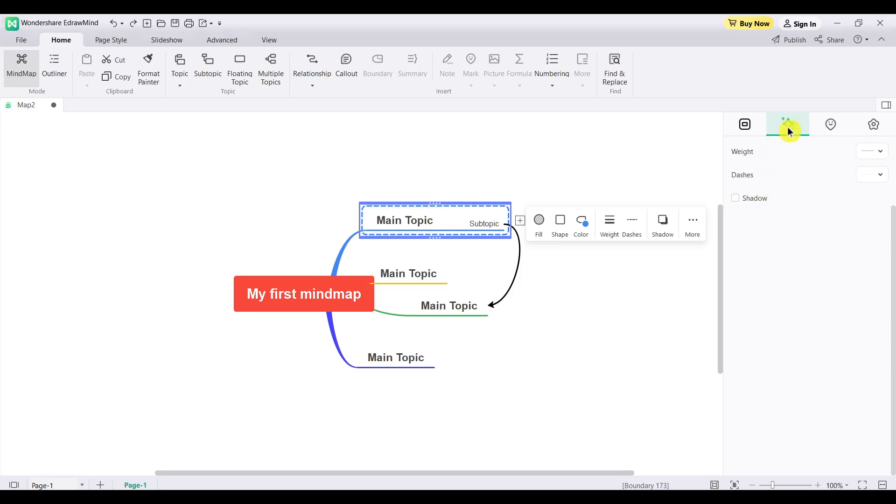
- Examine the format options of the relationship line between the subtopic and the third main topic
{"action": "left_click", "coordinate": [409, 225]}
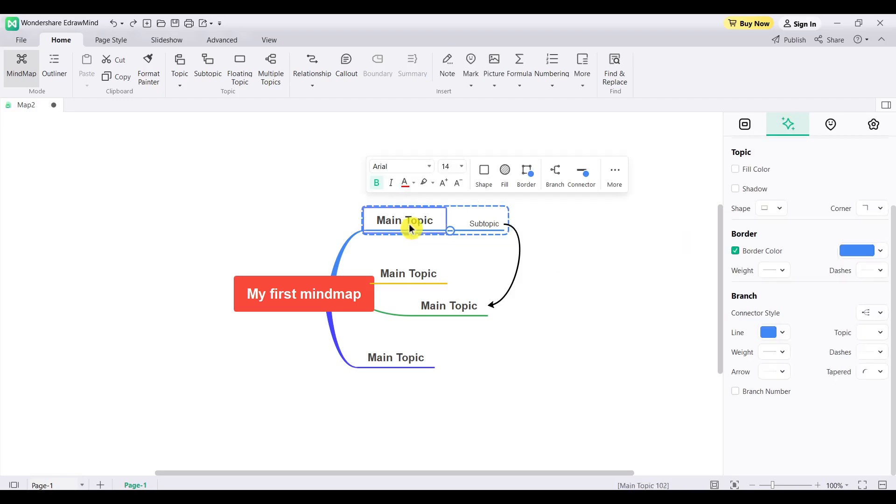
{"action": "left_click", "coordinate": [512, 220]}
{"action": "left_click", "coordinate": [520, 260]}
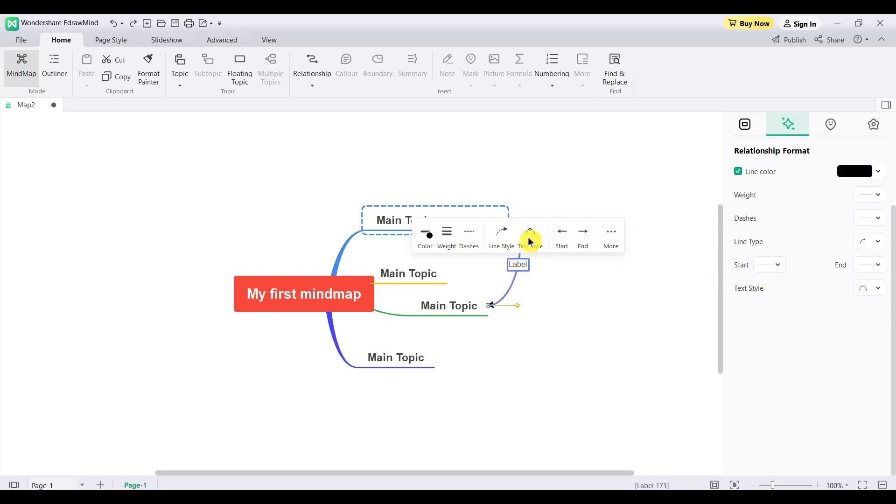
{"action": "left_click", "coordinate": [546, 272]}
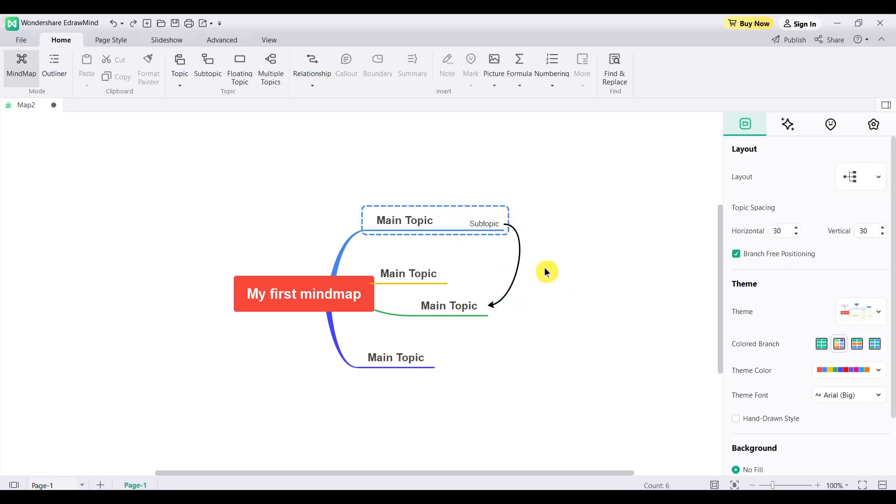
- Delete the boundary around the upper main topic and its subtopic
{"action": "left_click", "coordinate": [485, 206]}
{"action": "key", "text": "Delete"}
{"action": "left_click", "coordinate": [550, 226]}
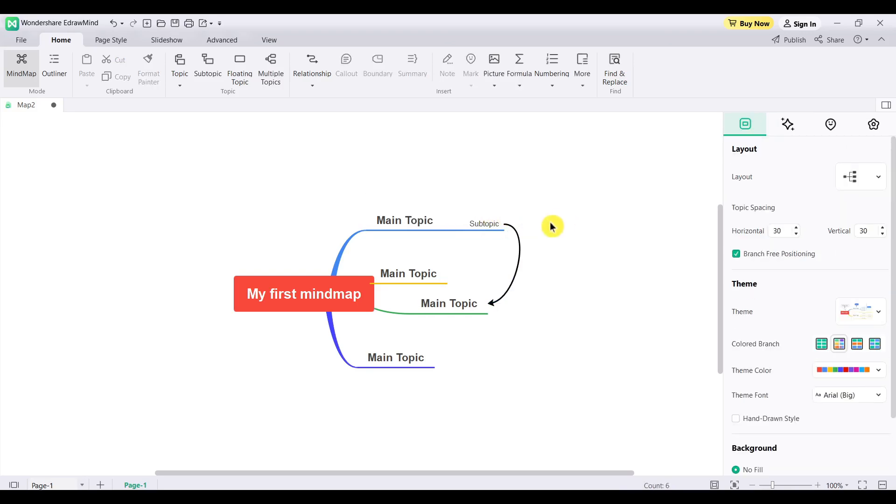
- Add a summary to the upper main topic and its subtopic
{"action": "left_click", "coordinate": [419, 226]}
{"action": "left_click", "coordinate": [411, 65]}
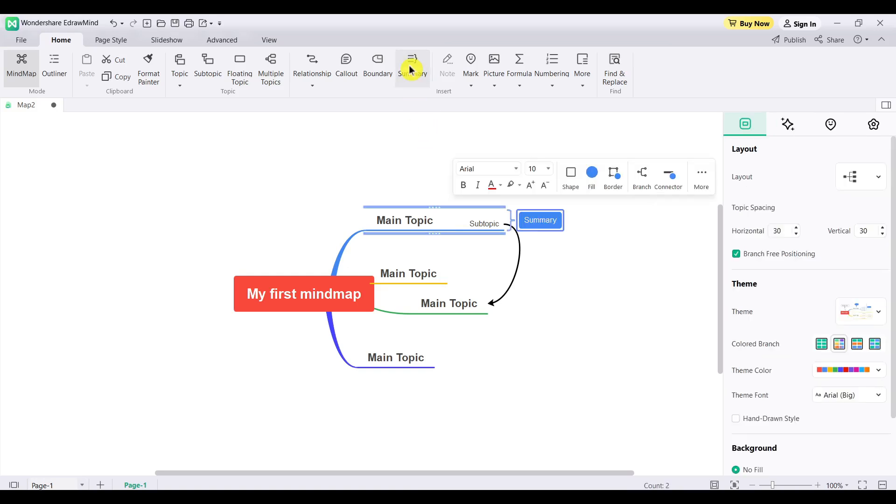
{"action": "left_click", "coordinate": [560, 258]}
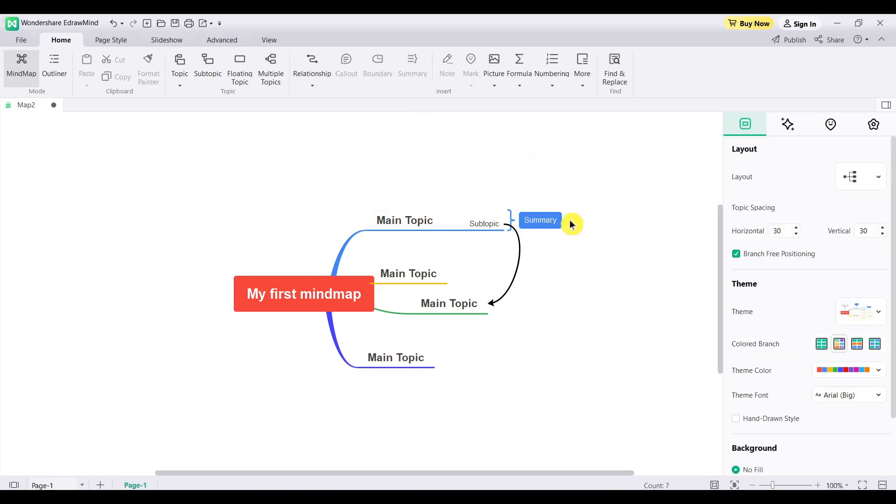
- Delete the summary topic and its bracket from the upper main topic and its subtopic
{"action": "left_click", "coordinate": [550, 222]}
{"action": "key", "text": "Delete"}
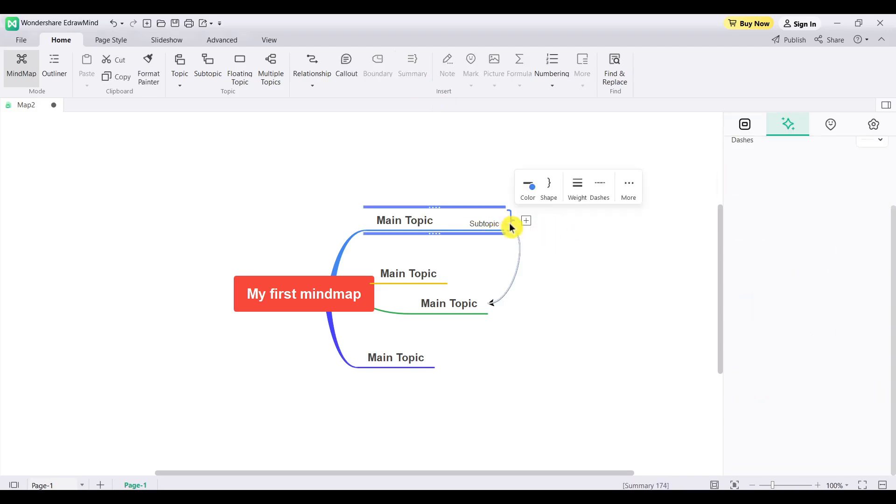
{"action": "key", "text": "Delete"}
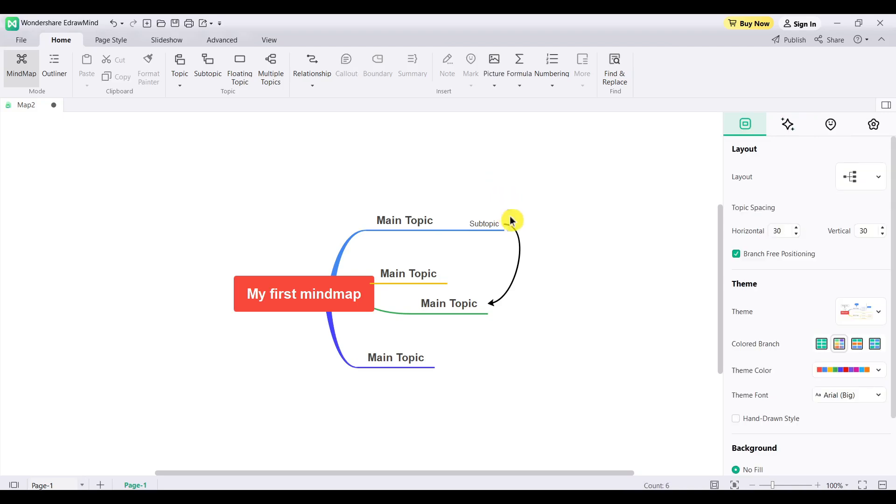
{"action": "left_click", "coordinate": [563, 226]}
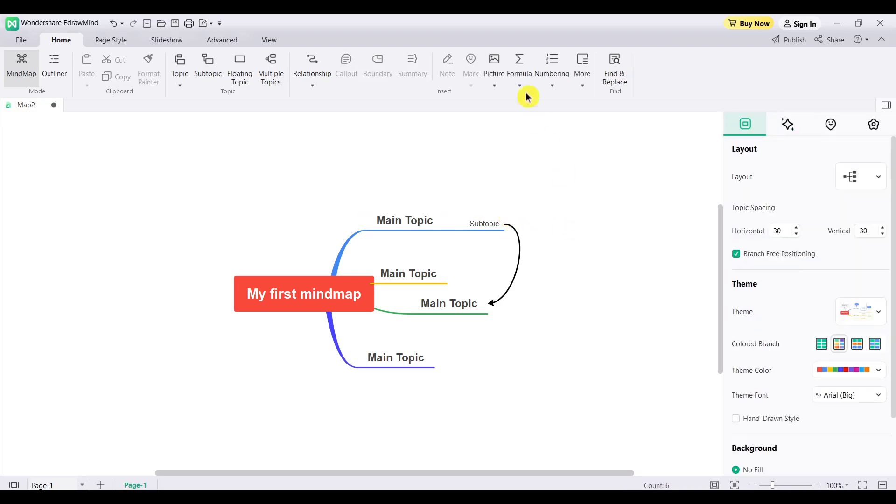
- Insert the newest PNG picture from the Downloads folder as a floating topic and move it to the map's empty upper-left area
{"action": "left_click", "coordinate": [494, 68]}
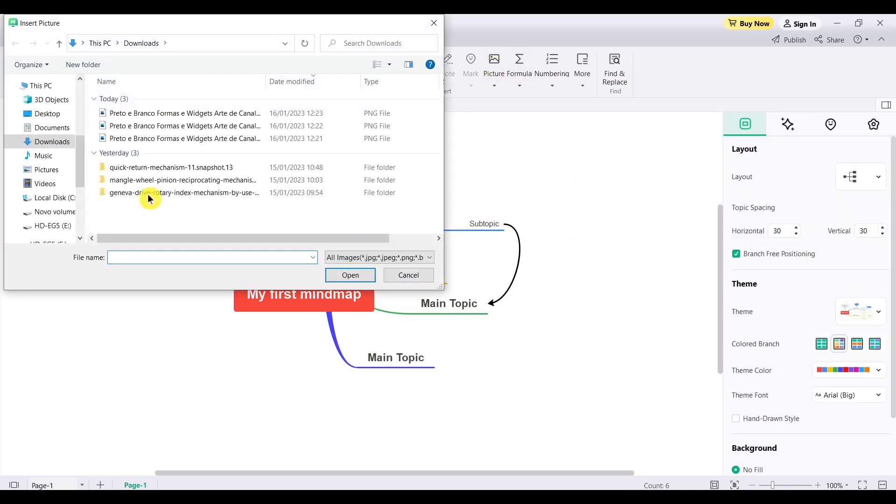
{"action": "left_click", "coordinate": [168, 116]}
{"action": "double_click", "coordinate": [167, 114]}
{"action": "left_click", "coordinate": [424, 184]}
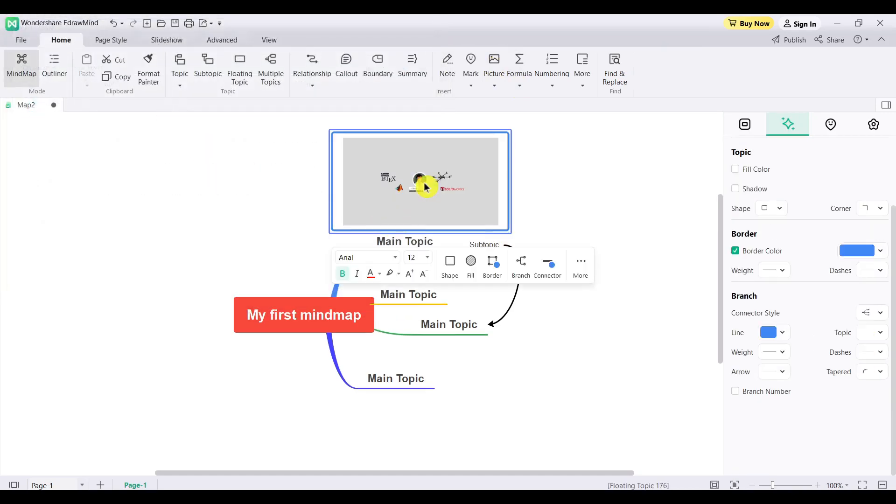
{"action": "left_click_drag", "start_coordinate": [425, 183], "coordinate": [156, 218]}
{"action": "left_click", "coordinate": [126, 327]}
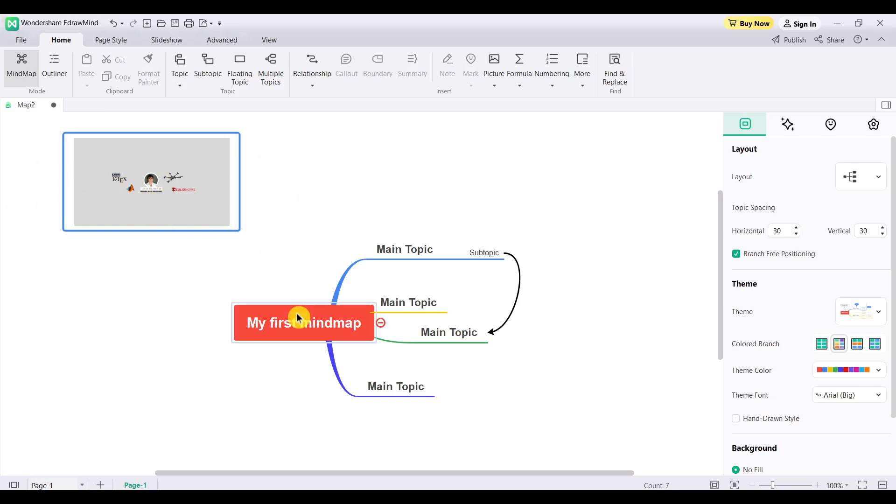
- Attach the floating picture to the central topic as its uppermost branch, and lower the overlapping main topic at the relationship arrow's end
{"action": "left_click_drag", "start_coordinate": [173, 183], "coordinate": [256, 245]}
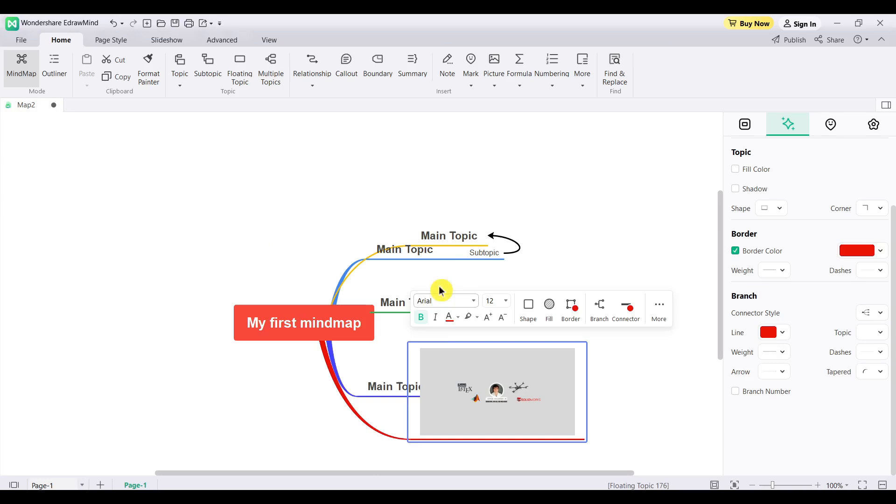
{"action": "left_click_drag", "start_coordinate": [499, 396], "coordinate": [469, 184]}
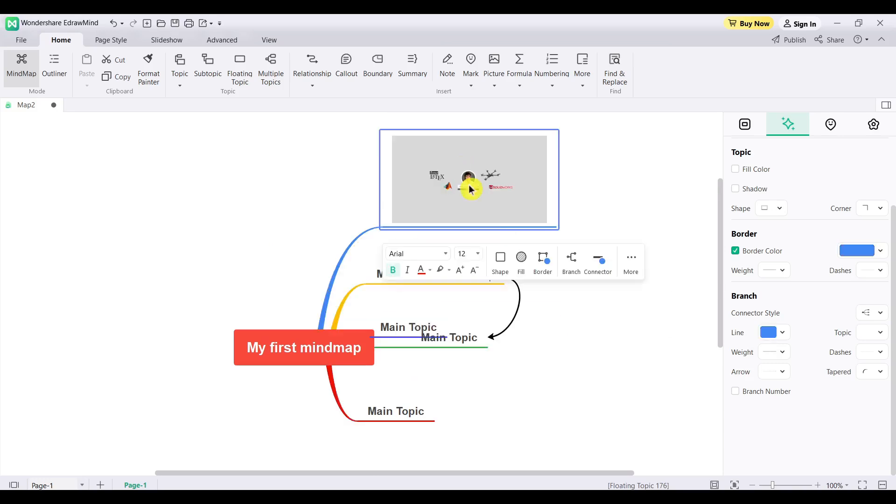
{"action": "left_click", "coordinate": [277, 282]}
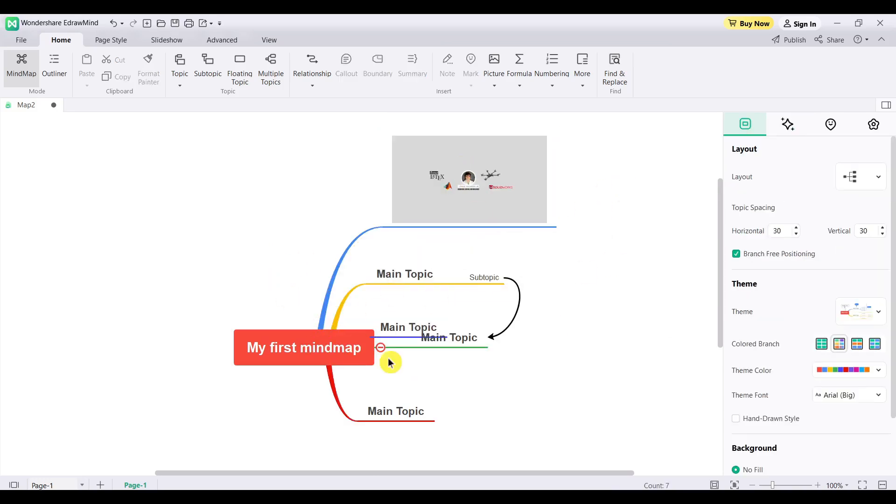
{"action": "left_click_drag", "start_coordinate": [434, 343], "coordinate": [433, 374]}
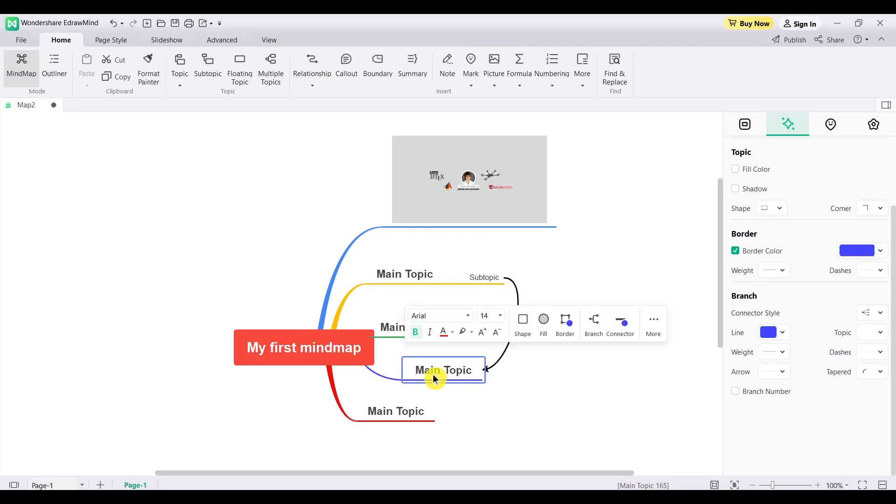
{"action": "left_click", "coordinate": [514, 390]}
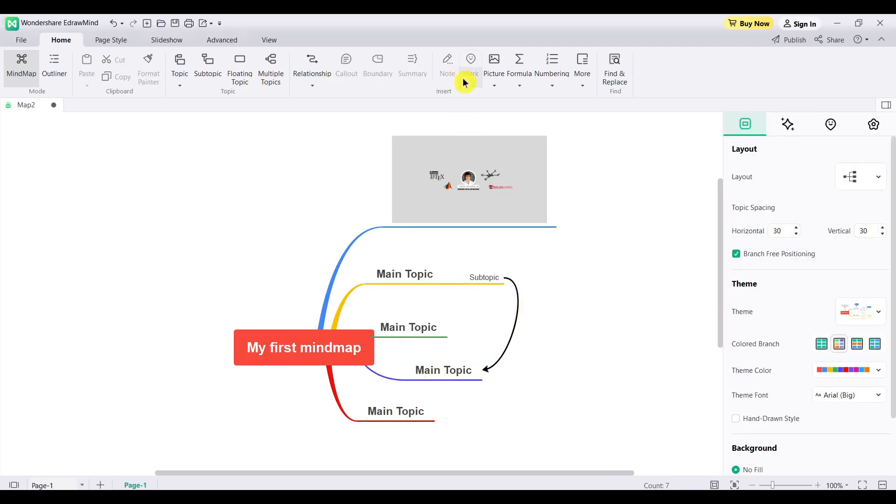
- Add the note "This is a note" to the main topic that has the subtopic
{"action": "left_click", "coordinate": [420, 275]}
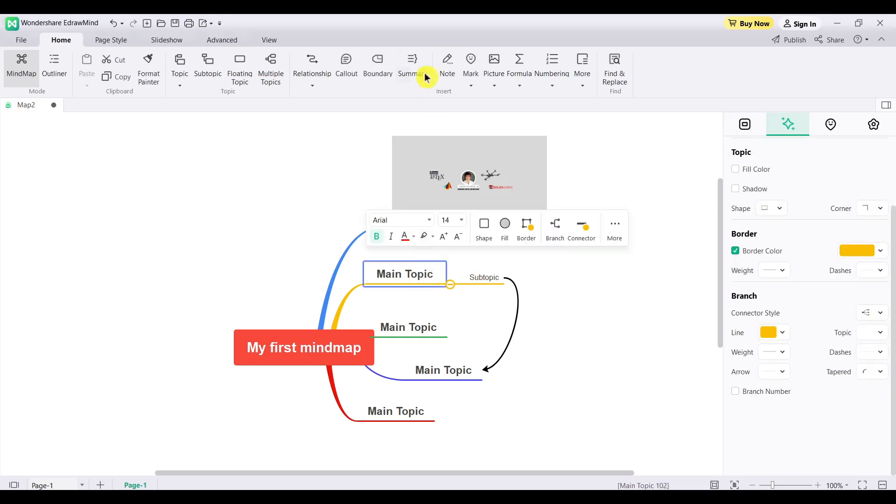
{"action": "left_click", "coordinate": [448, 63]}
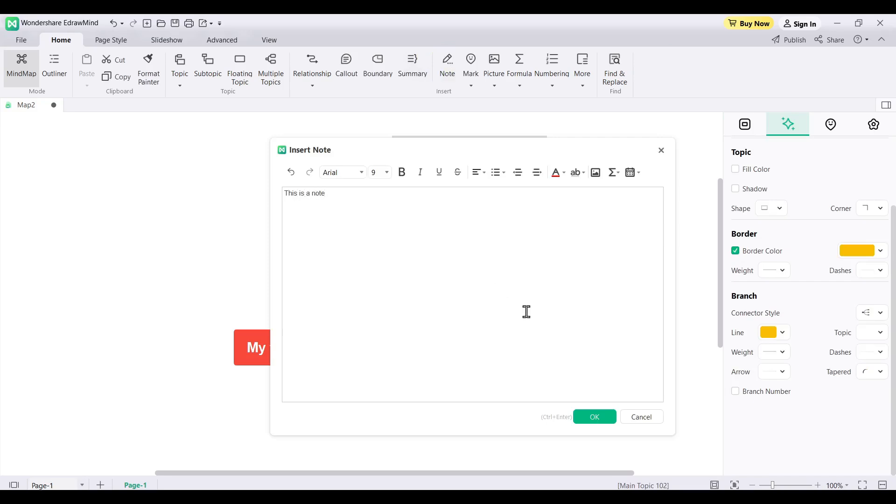
{"action": "left_click", "coordinate": [593, 416]}
{"action": "mouse_move", "coordinate": [444, 282]}
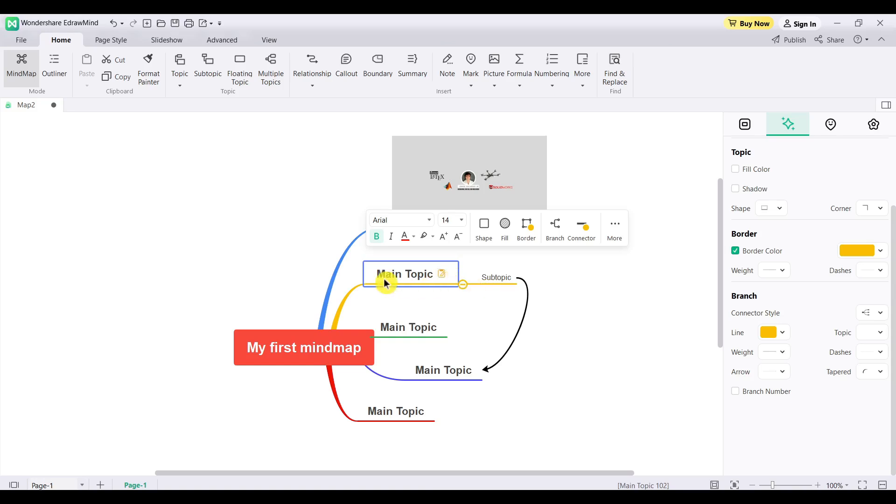
{"action": "left_click", "coordinate": [251, 228]}
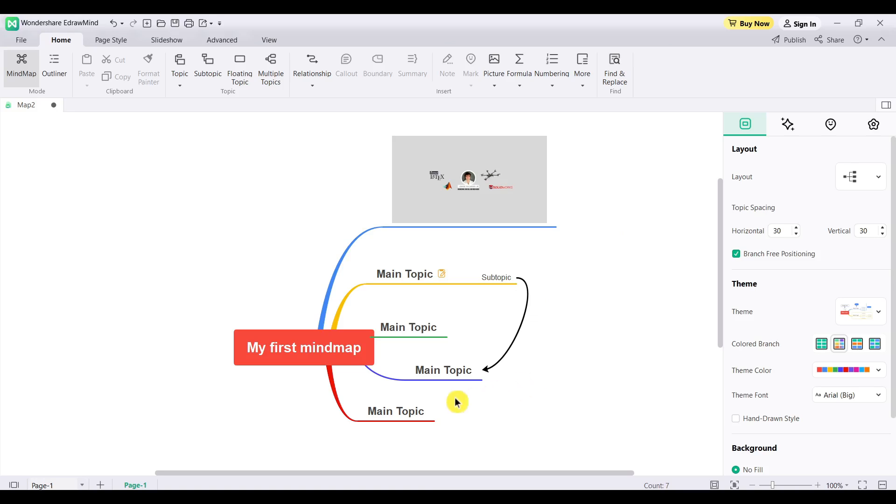
- Attach the file "Preto e Branco Formas e Widgets Arte de Canal do YouTube (1).png" from Downloads to the main topic on the green branch
{"action": "left_click", "coordinate": [417, 328]}
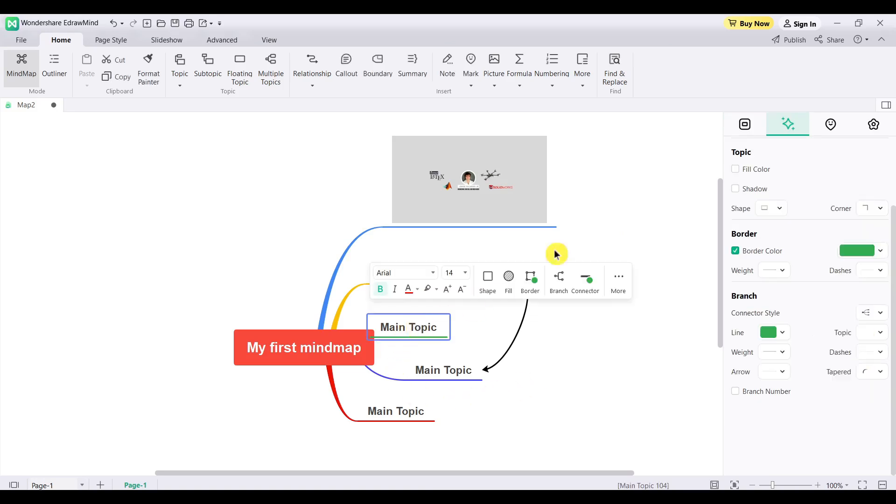
{"action": "left_click", "coordinate": [584, 87]}
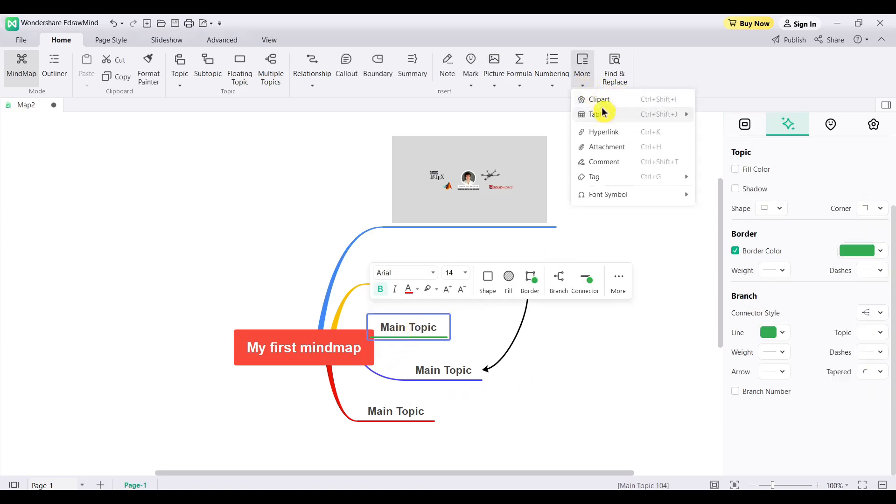
{"action": "left_click", "coordinate": [614, 147]}
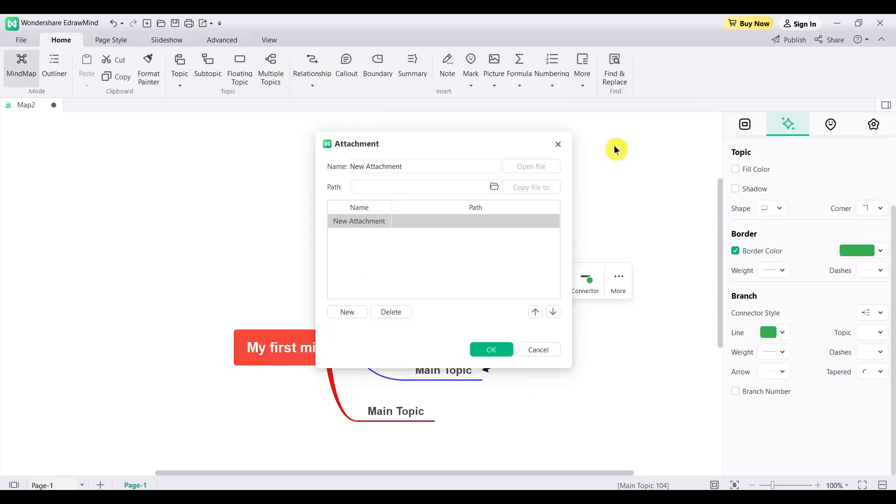
{"action": "left_click", "coordinate": [495, 187]}
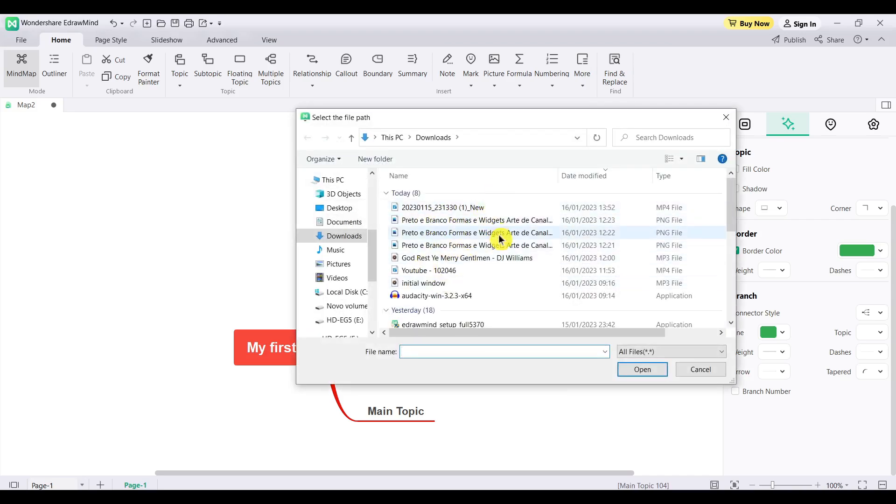
{"action": "double_click", "coordinate": [468, 232]}
{"action": "left_click", "coordinate": [486, 345]}
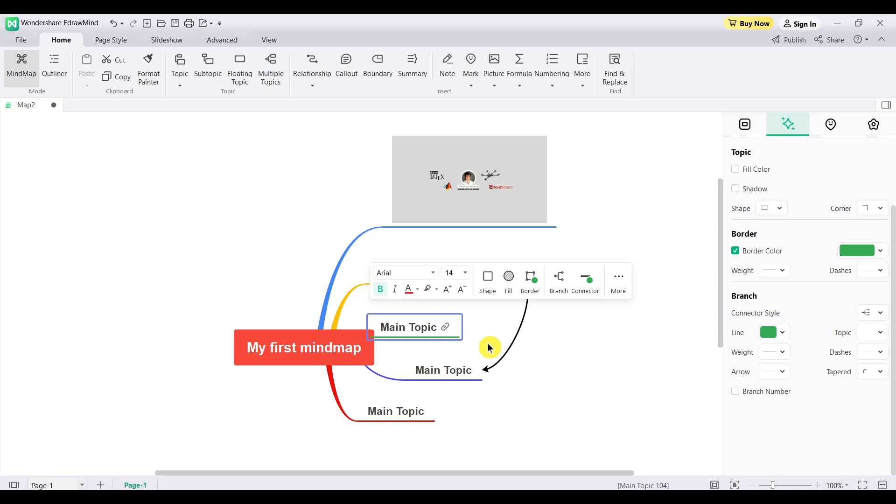
{"action": "left_click", "coordinate": [594, 229]}
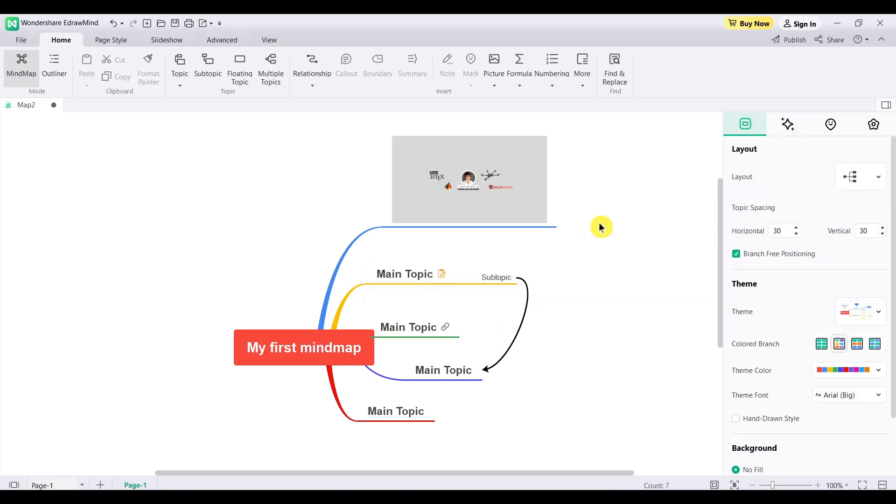
- Open the picture attached to the green-branch main topic to view it, and close the viewer
{"action": "left_click", "coordinate": [445, 330]}
{"action": "left_click", "coordinate": [446, 330]}
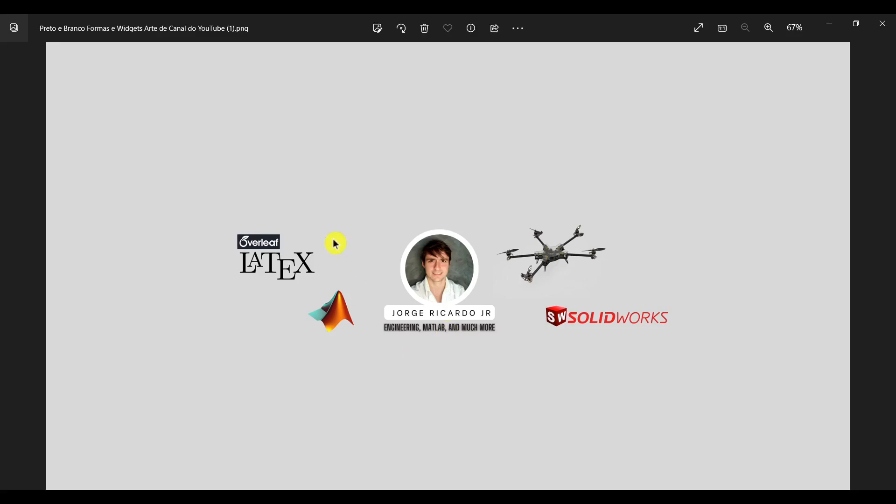
{"action": "left_click", "coordinate": [874, 34]}
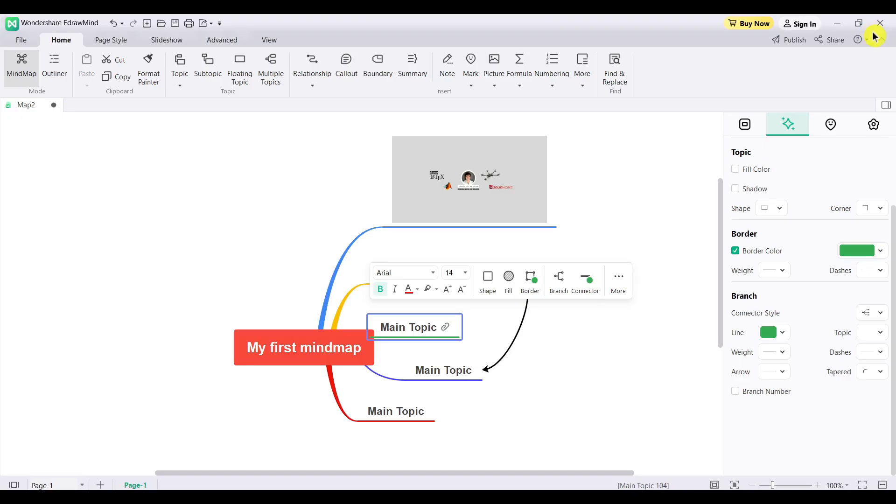
{"action": "left_click", "coordinate": [557, 349]}
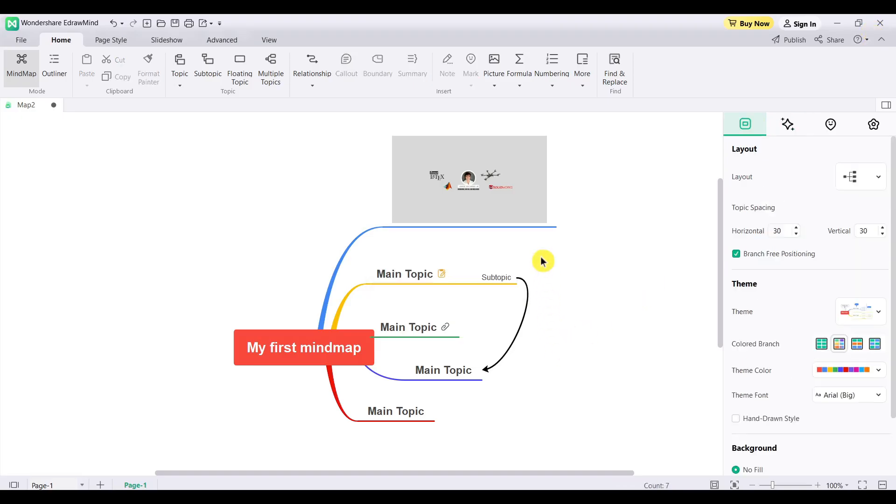
- Add the comment "This is a comment" to the main topic that the relationship arrow points to
{"action": "left_click", "coordinate": [425, 371]}
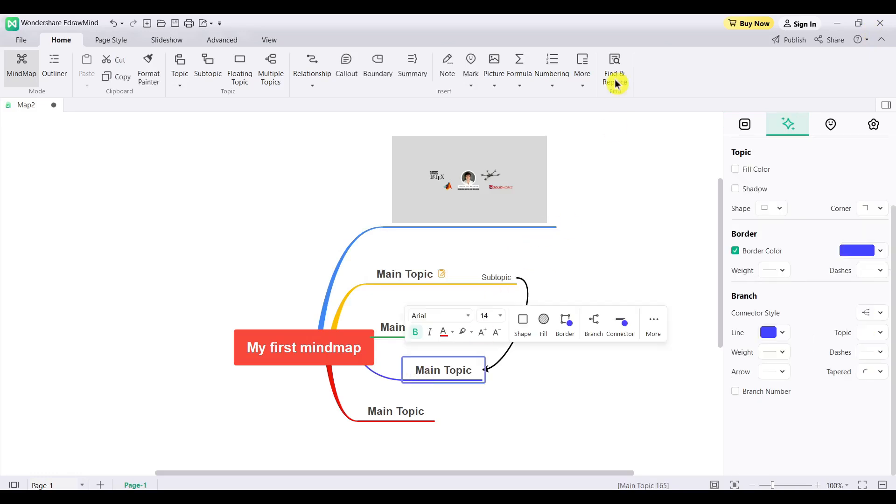
{"action": "left_click", "coordinate": [582, 81]}
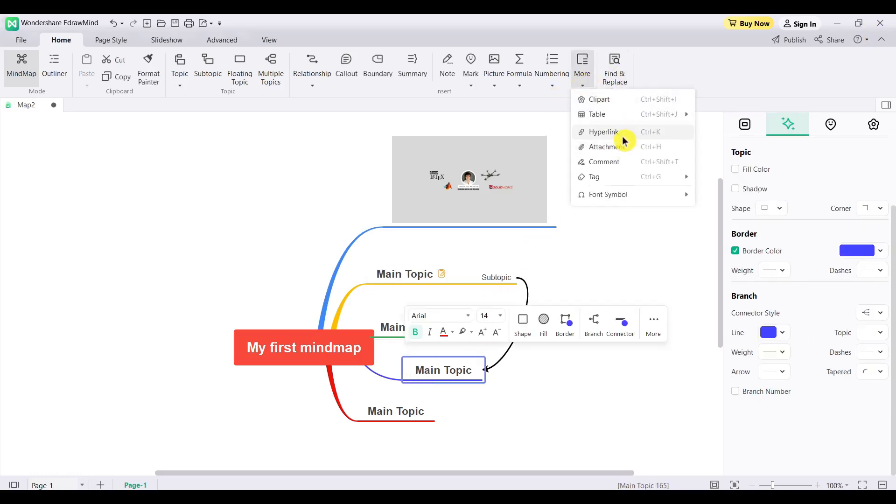
{"action": "left_click", "coordinate": [633, 162]}
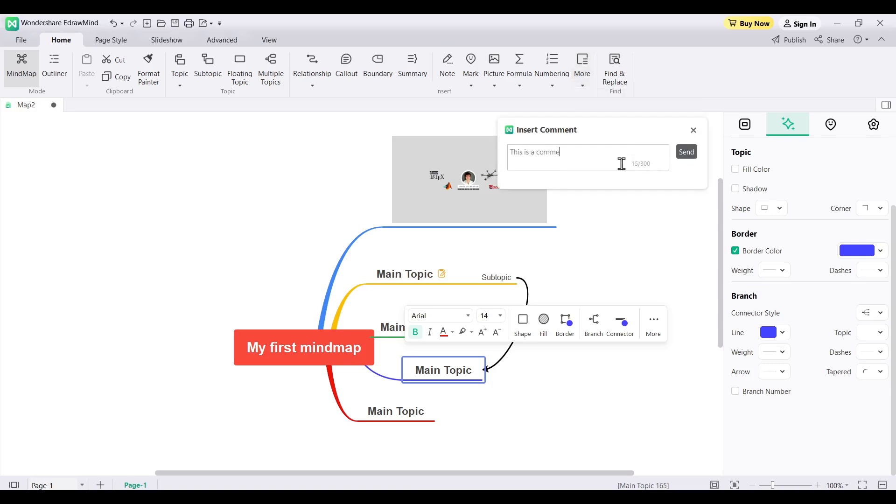
{"action": "left_click", "coordinate": [692, 155]}
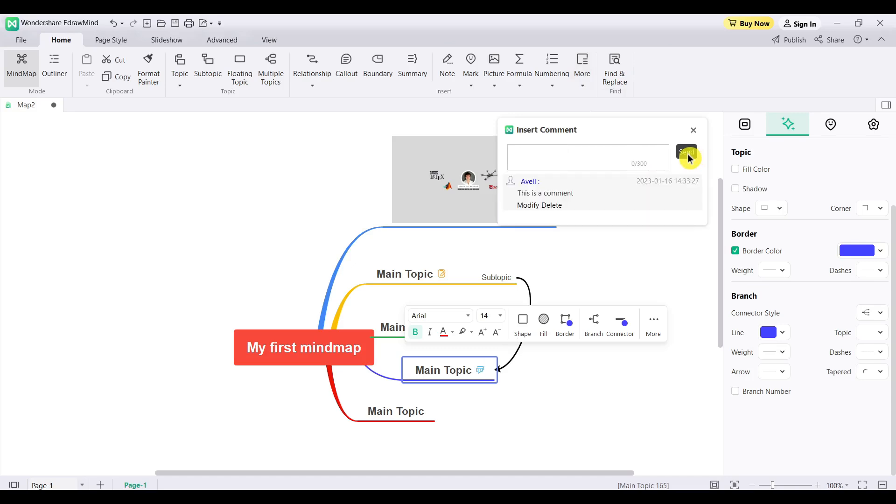
{"action": "left_click", "coordinate": [542, 422]}
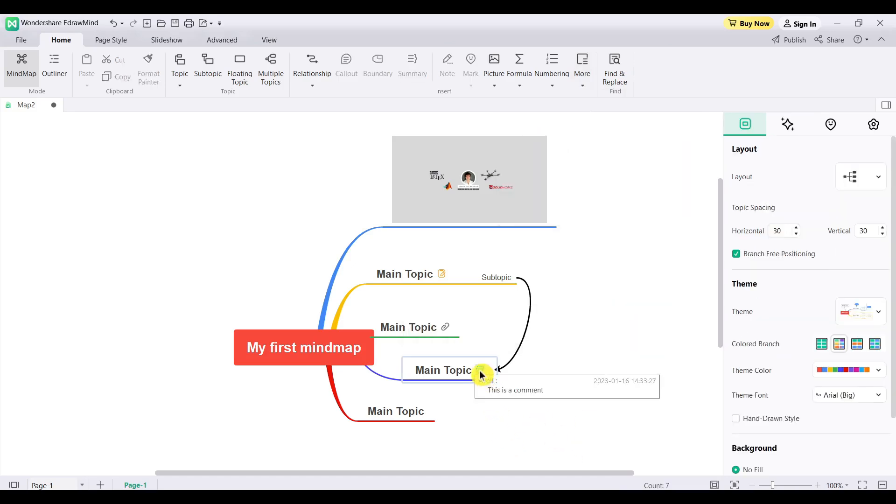
- Reopen the comment on that main topic to review its options, and close it
{"action": "left_click", "coordinate": [481, 371]}
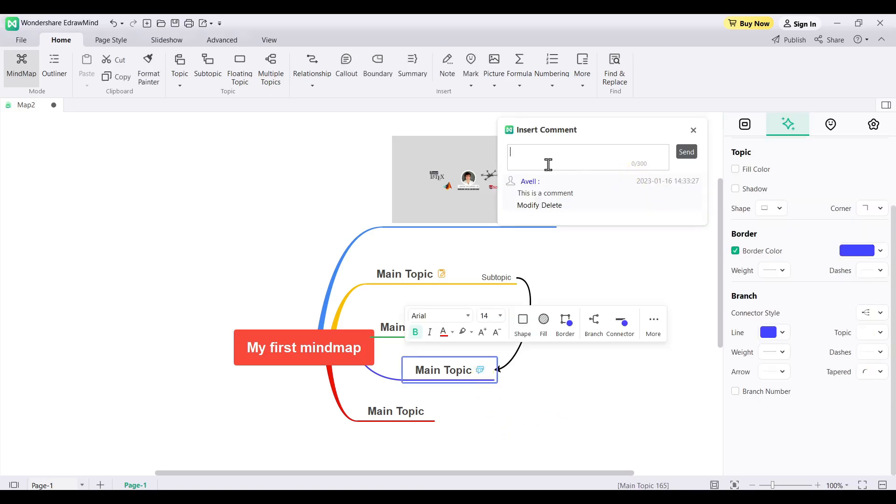
{"action": "left_click", "coordinate": [693, 139]}
{"action": "left_click", "coordinate": [639, 228]}
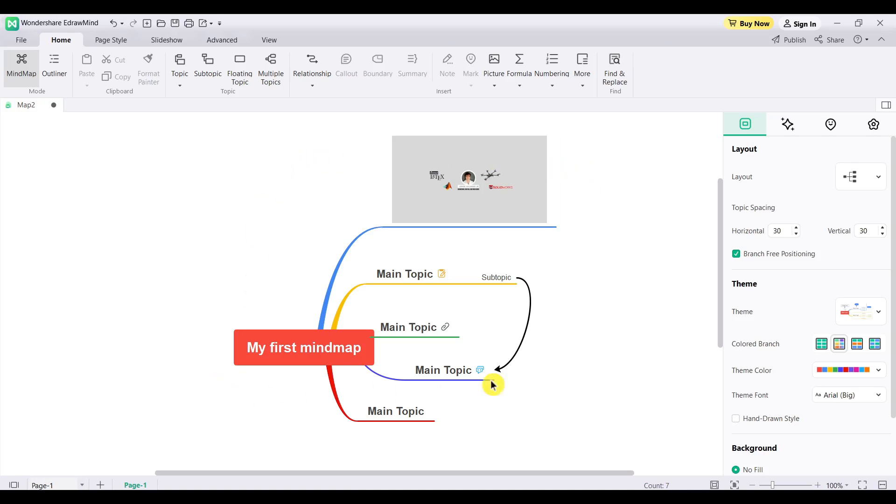
- Try to insert an EdrawMath formula made of a few comparison and logic symbols
{"action": "left_click", "coordinate": [517, 65]}
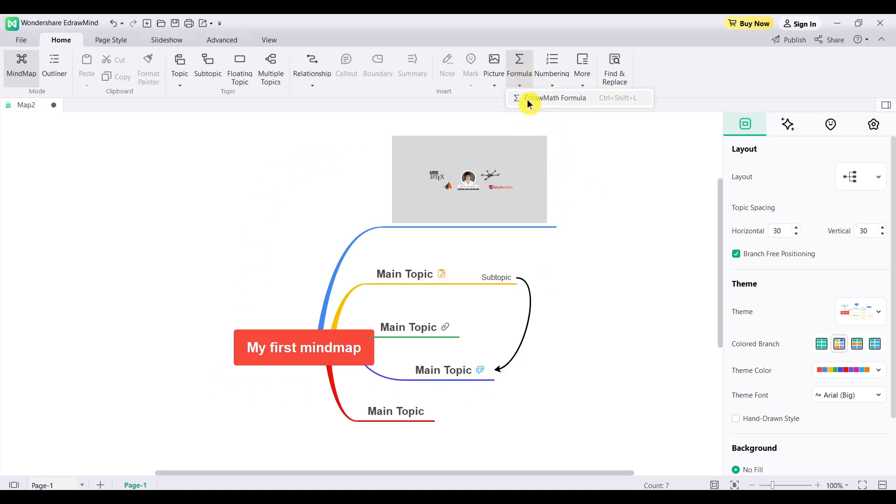
{"action": "left_click", "coordinate": [526, 99]}
{"action": "left_click", "coordinate": [330, 228]}
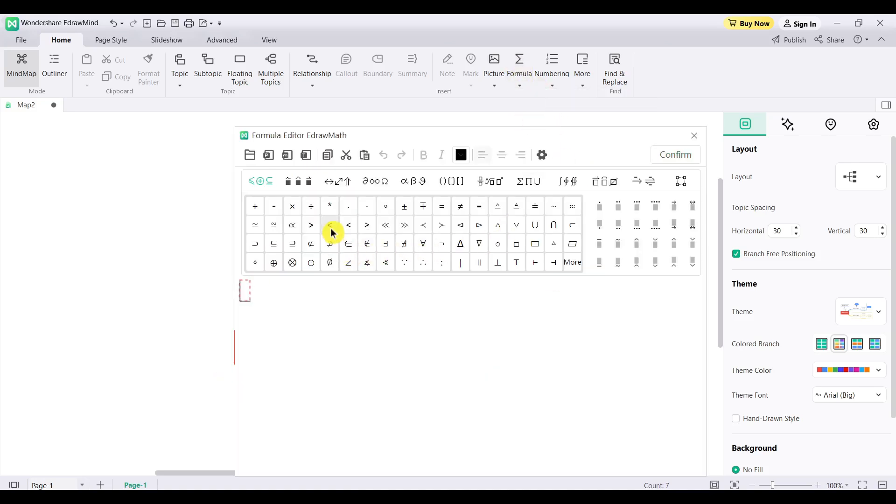
{"action": "left_click", "coordinate": [386, 244]}
{"action": "left_click", "coordinate": [405, 243]}
{"action": "left_click", "coordinate": [681, 166]}
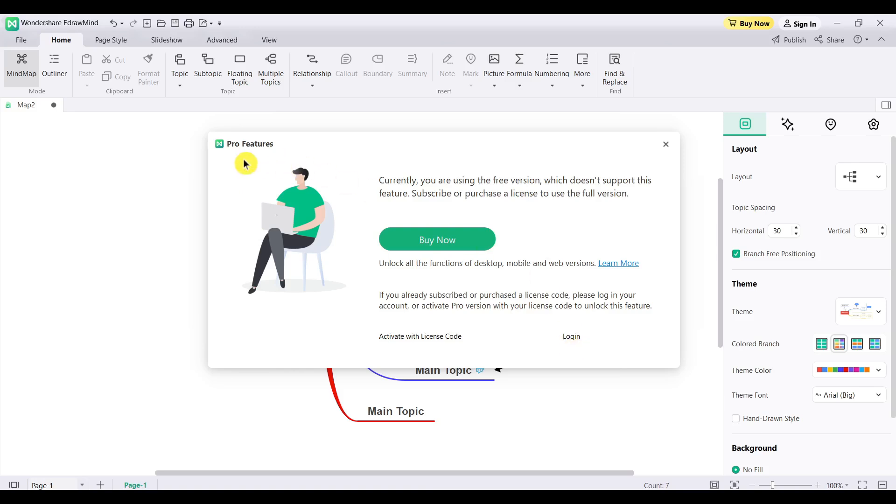
{"action": "left_click", "coordinate": [668, 151]}
{"action": "left_click", "coordinate": [290, 350]}
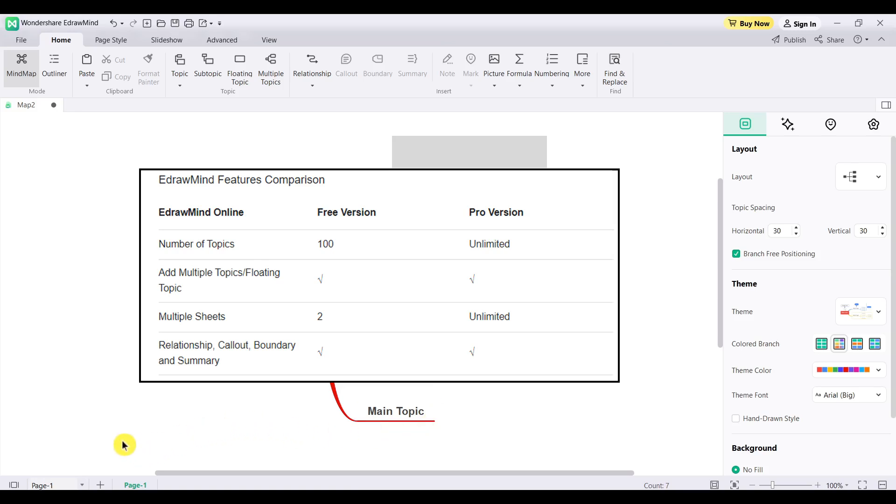
- Add a new page to the file and return to Page-1
{"action": "left_click", "coordinate": [102, 486]}
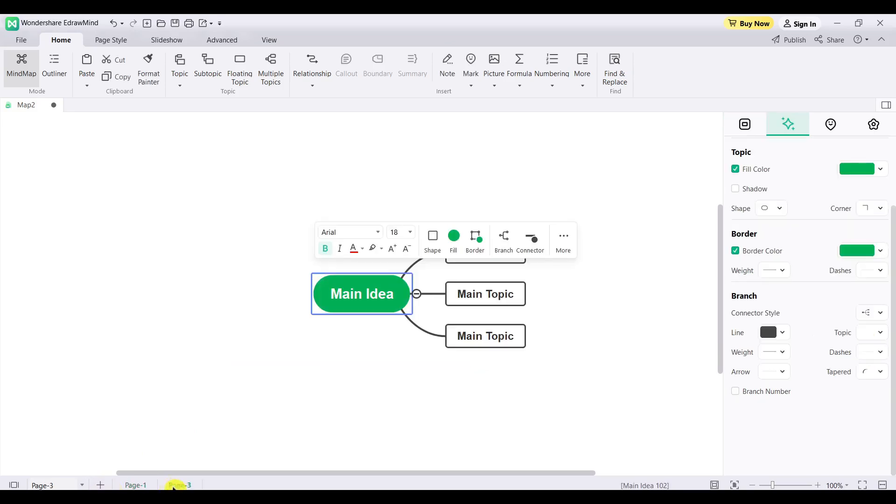
{"action": "left_click", "coordinate": [145, 487]}
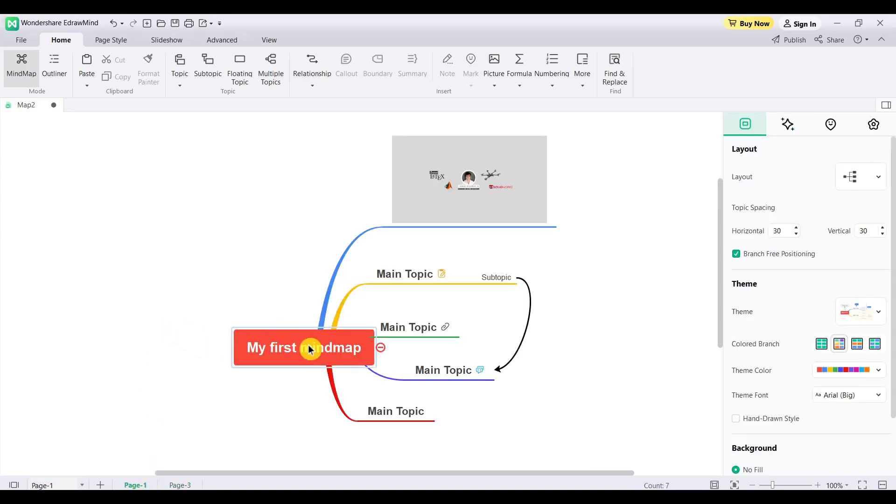